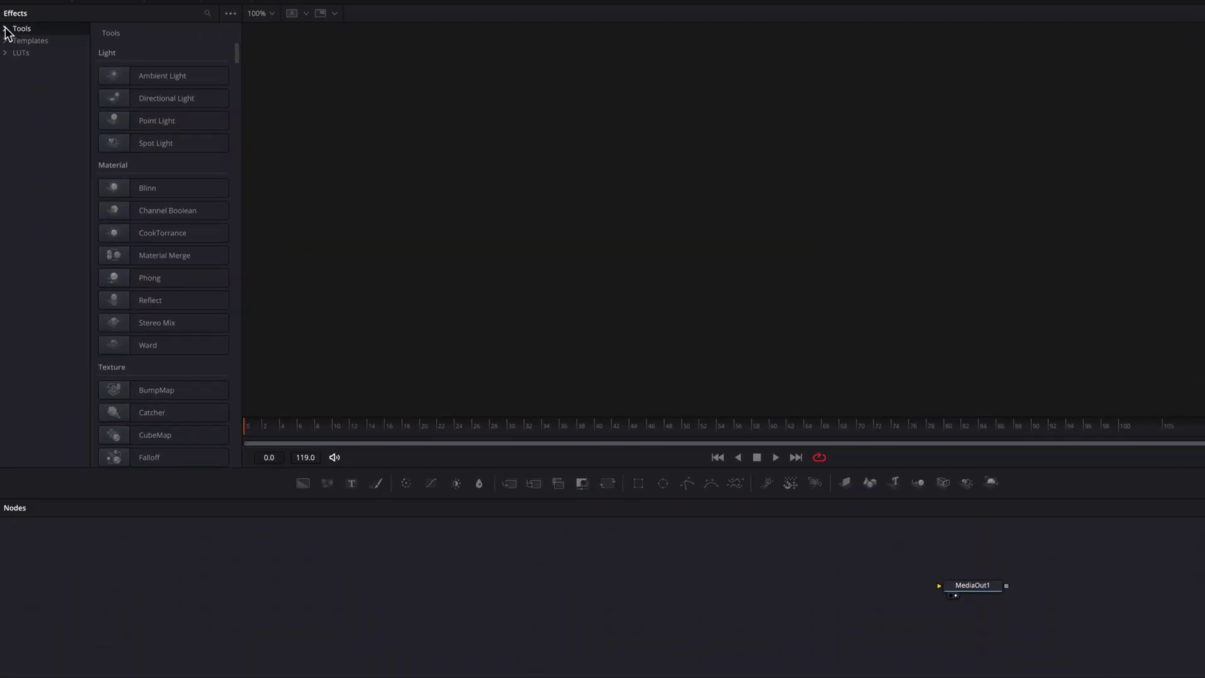
Step: Add sText, sOutline and sRender shape nodes and connect sRender1 to MediaOut1
click(5, 28)
click(36, 295)
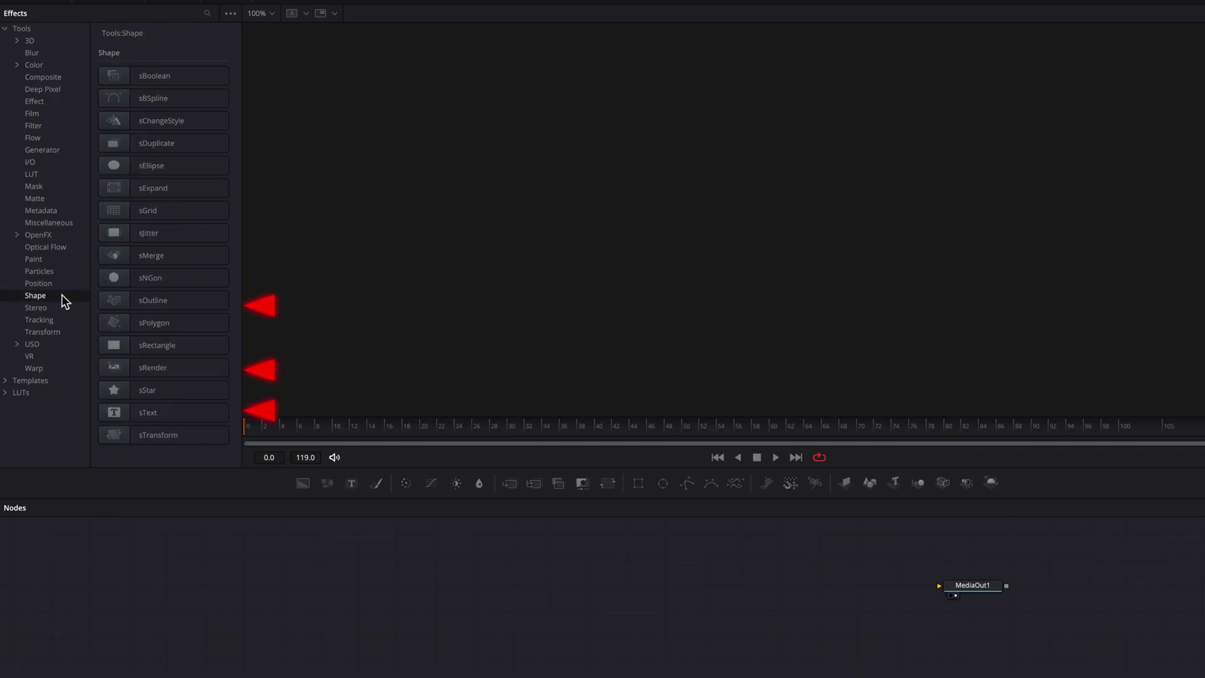
click(188, 412)
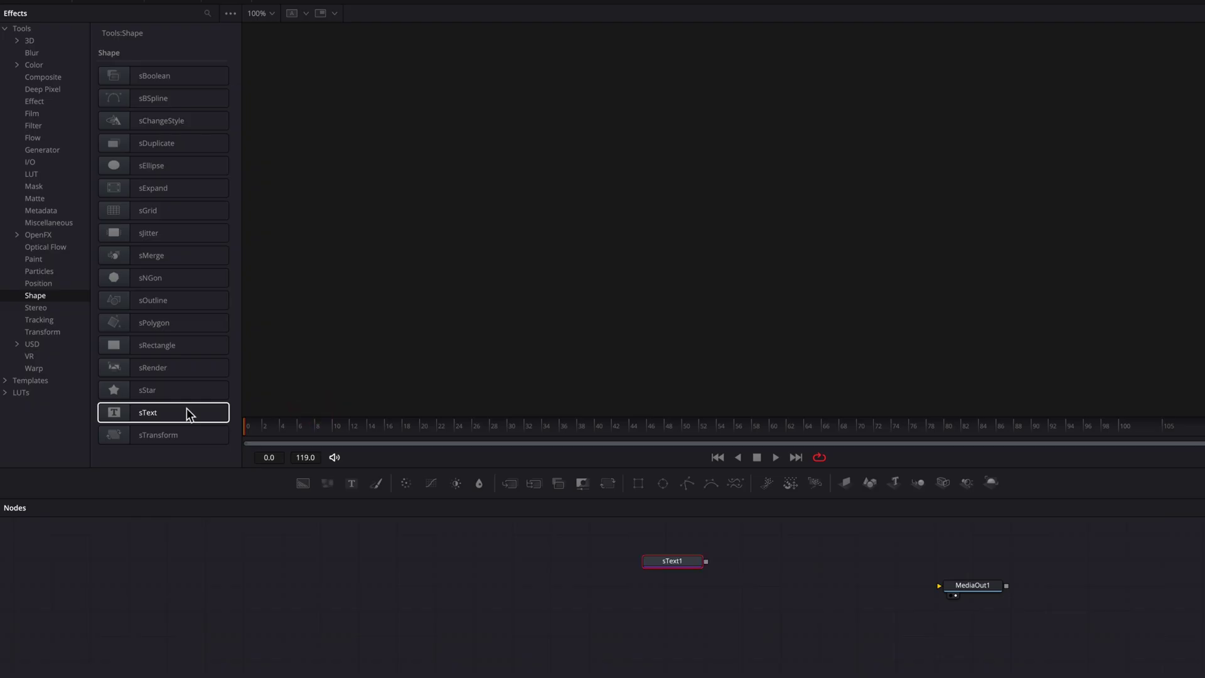
click(173, 300)
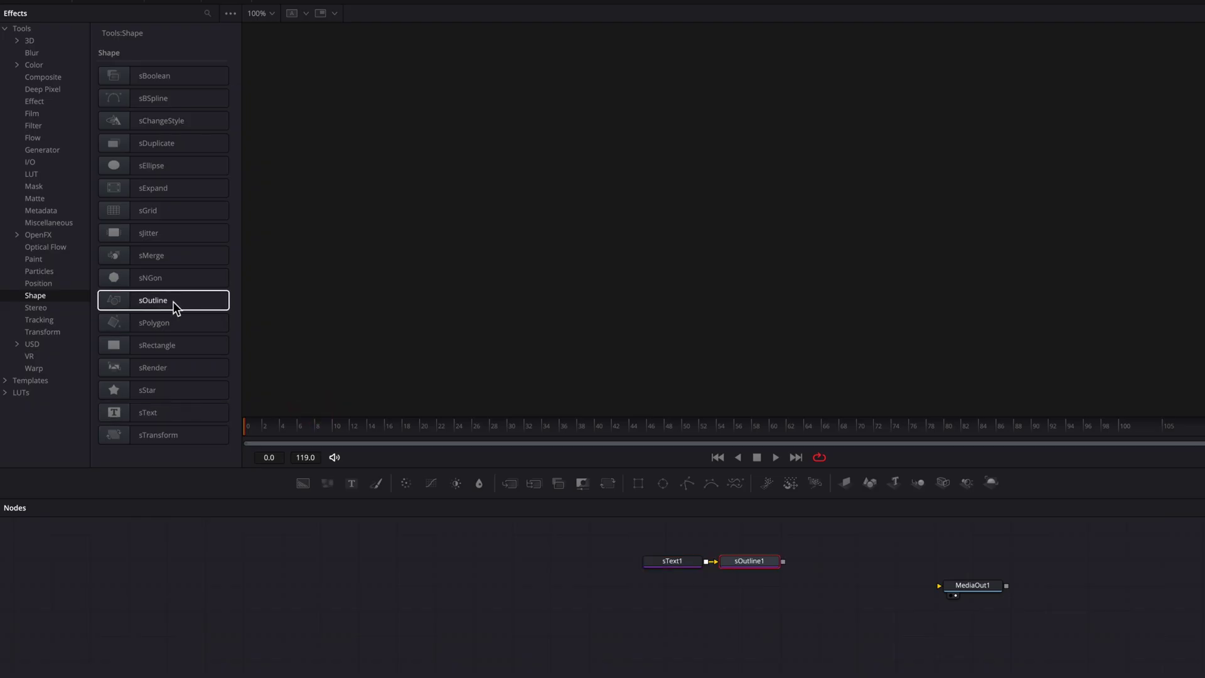
click(199, 368)
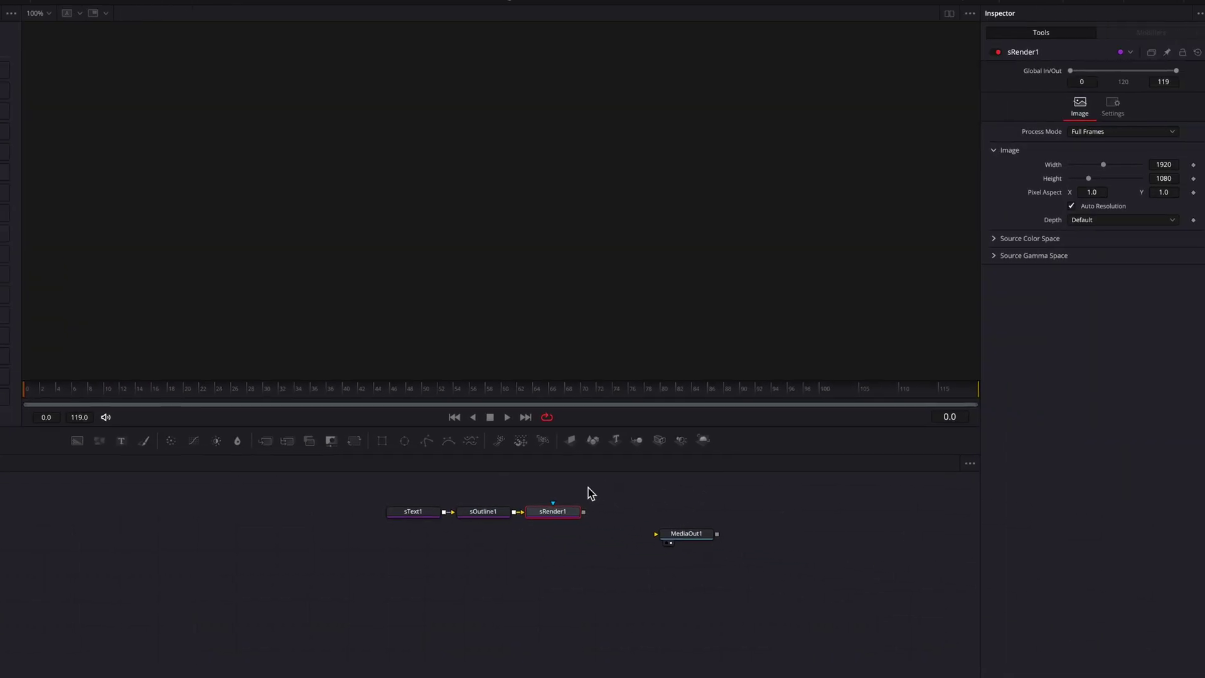
drag(582, 511, 658, 541)
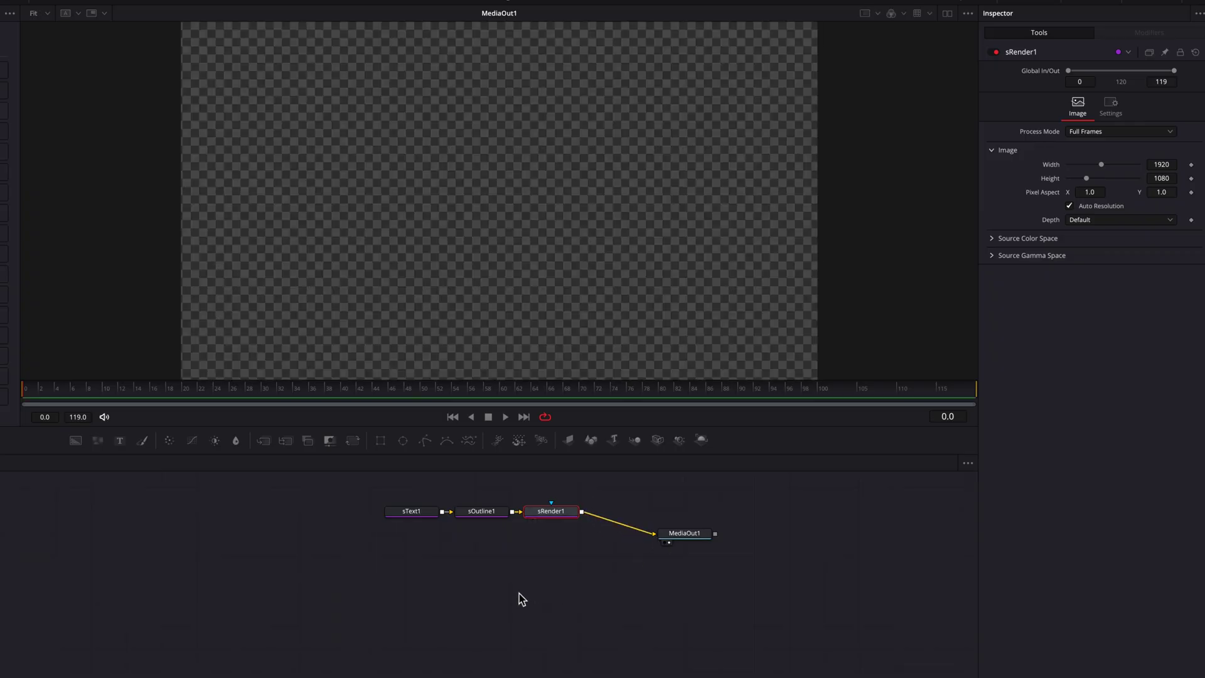
Step: Change sText1's text to 'TEXT' and drag its Size to about 0.5
click(414, 511)
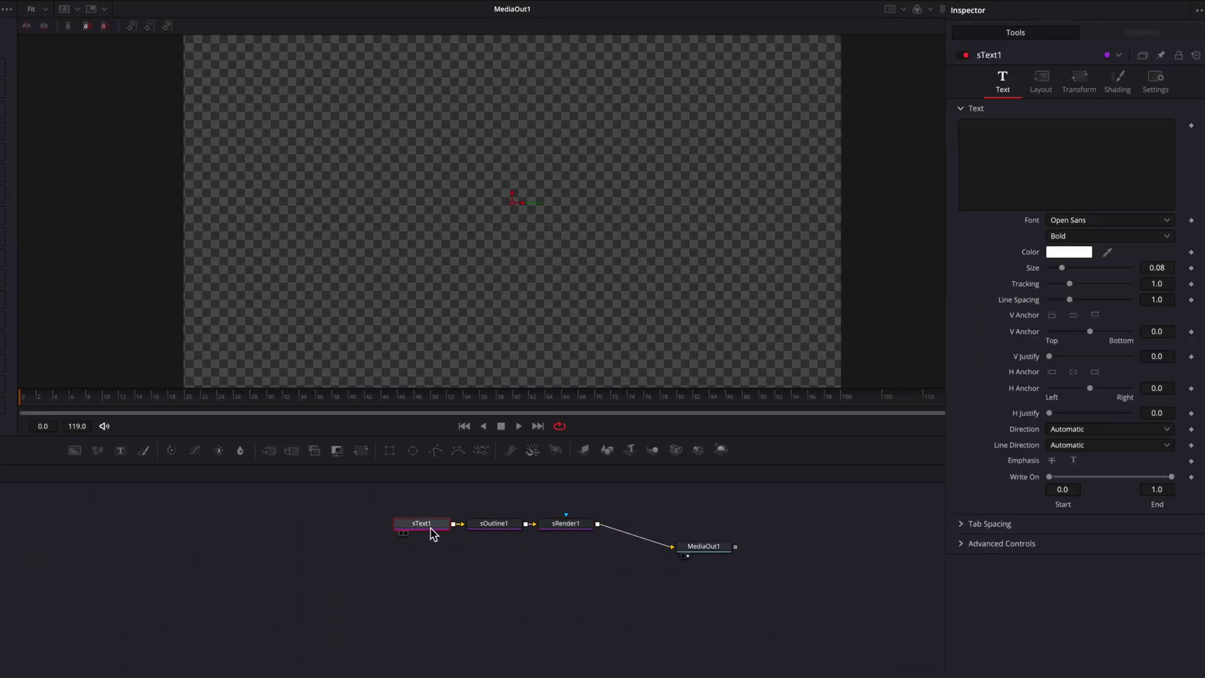
click(992, 183)
text(TEXT)
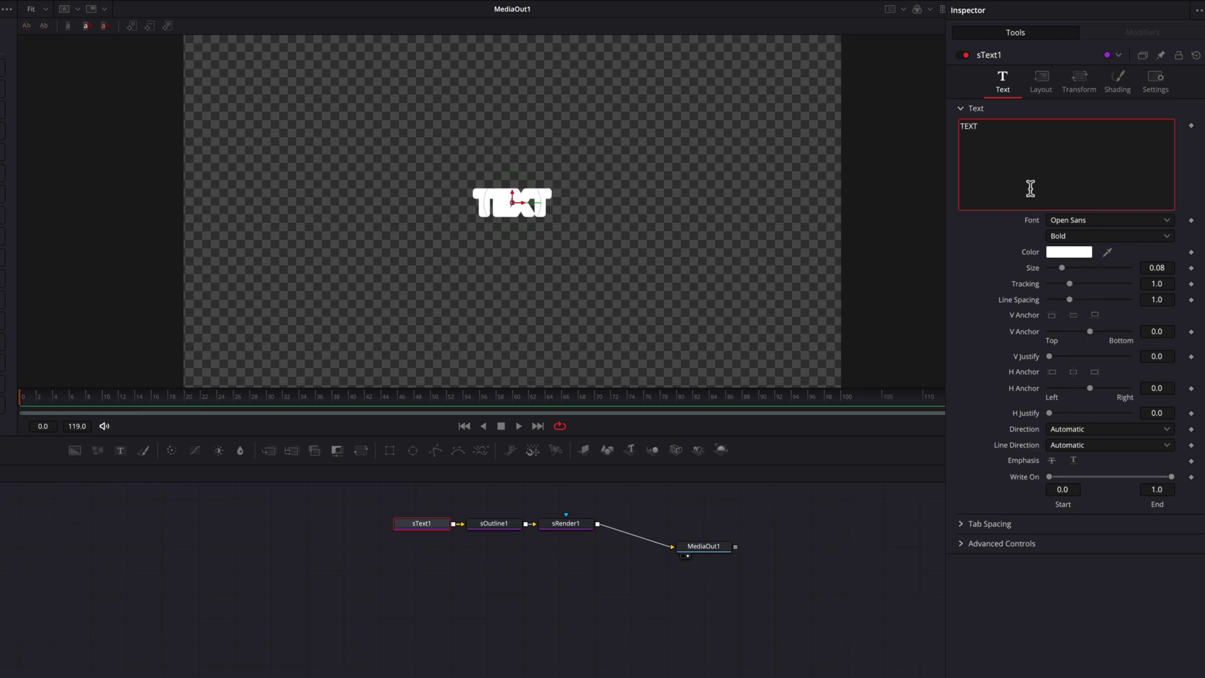
drag(1065, 270, 1158, 276)
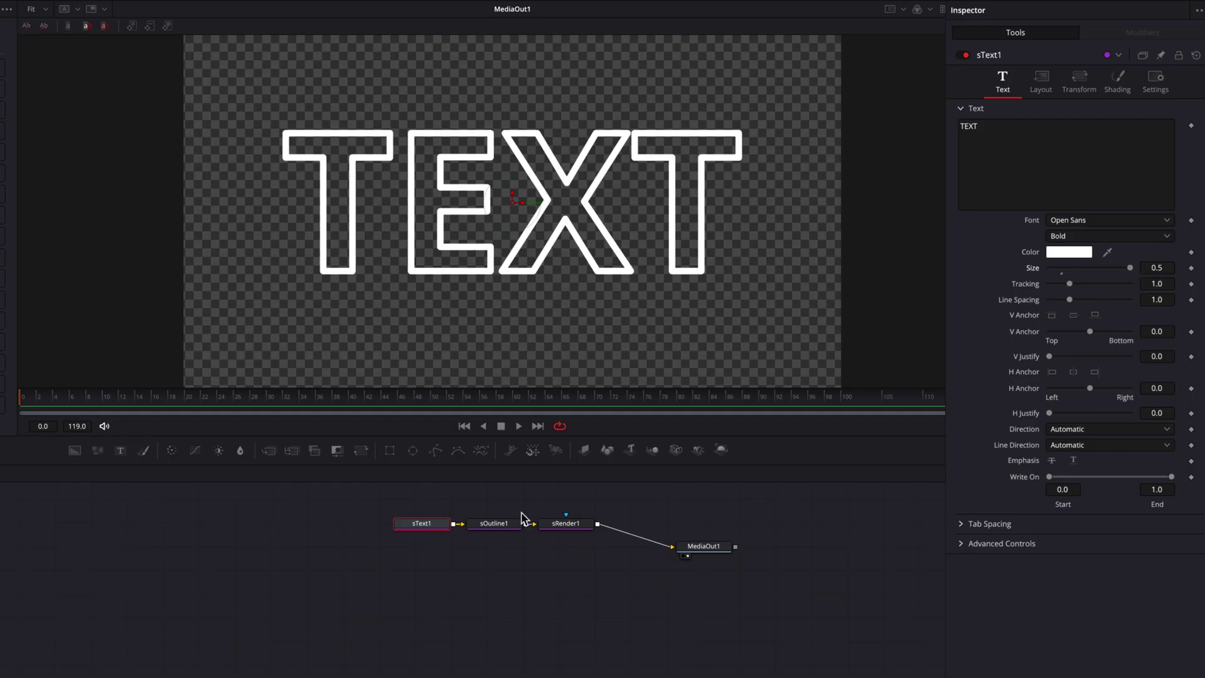
Step: On sOutline1, set Thickness to 0.0021 and Length to 0.929, and adjust Position
click(502, 533)
drag(1157, 110, 1127, 110)
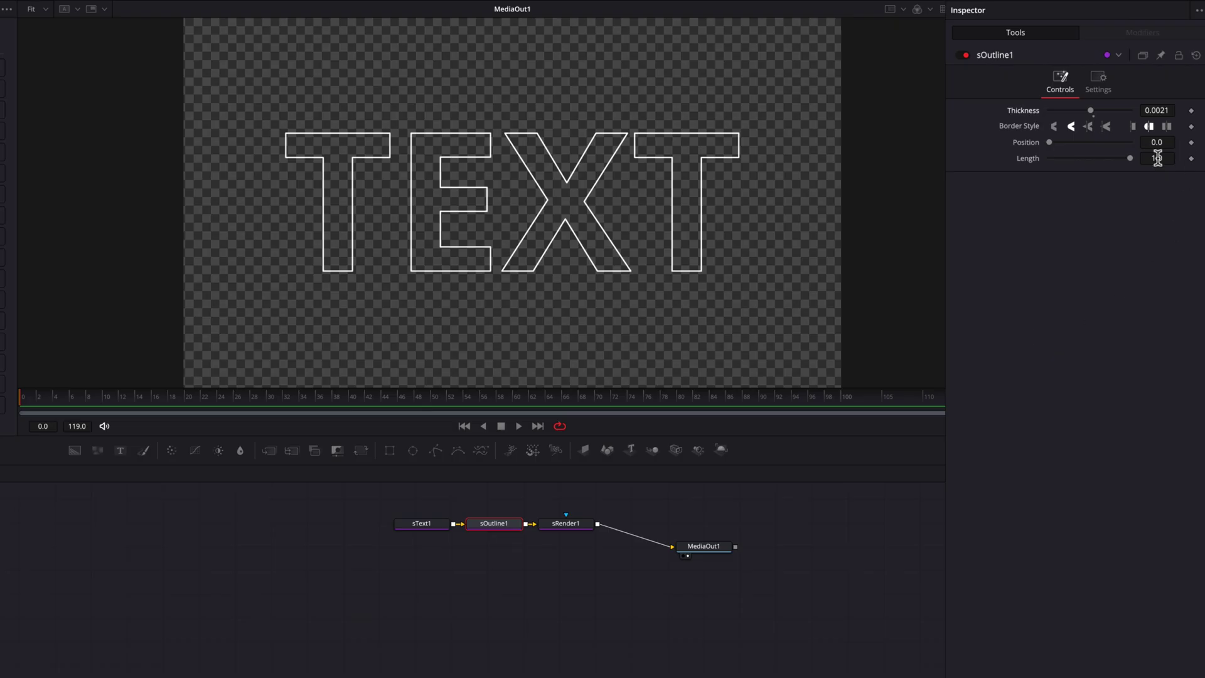
drag(1158, 159, 1116, 158)
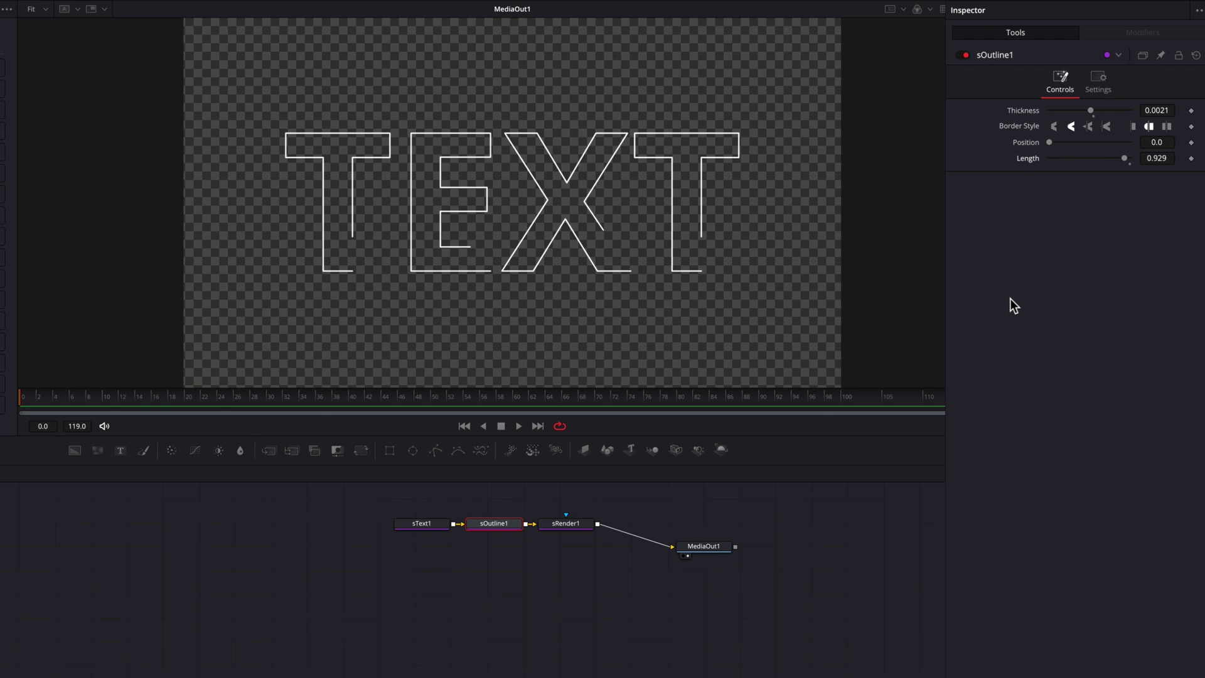
mouse_move(1049, 143)
mouse_down()
mouse_move(1127, 159)
mouse_move(1047, 148)
mouse_up()
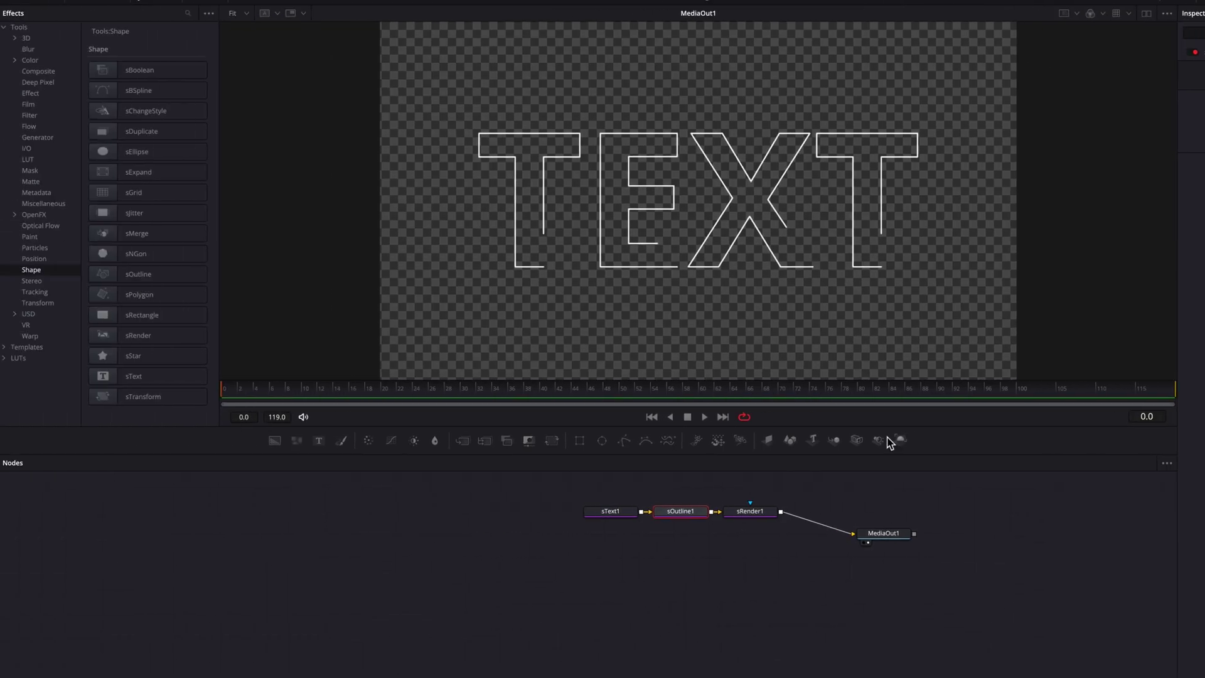
Step: Insert a Soft Glow node between sRender1 and MediaOut1
drag(618, 489, 676, 525)
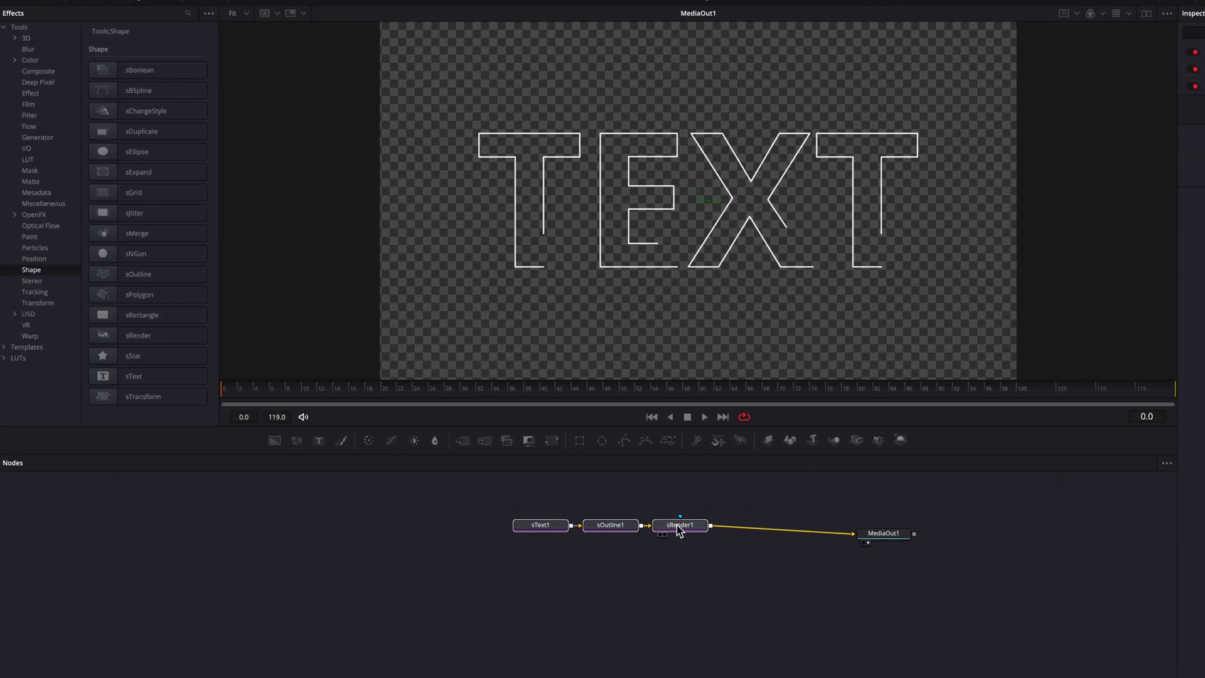
click(41, 50)
drag(160, 172, 755, 528)
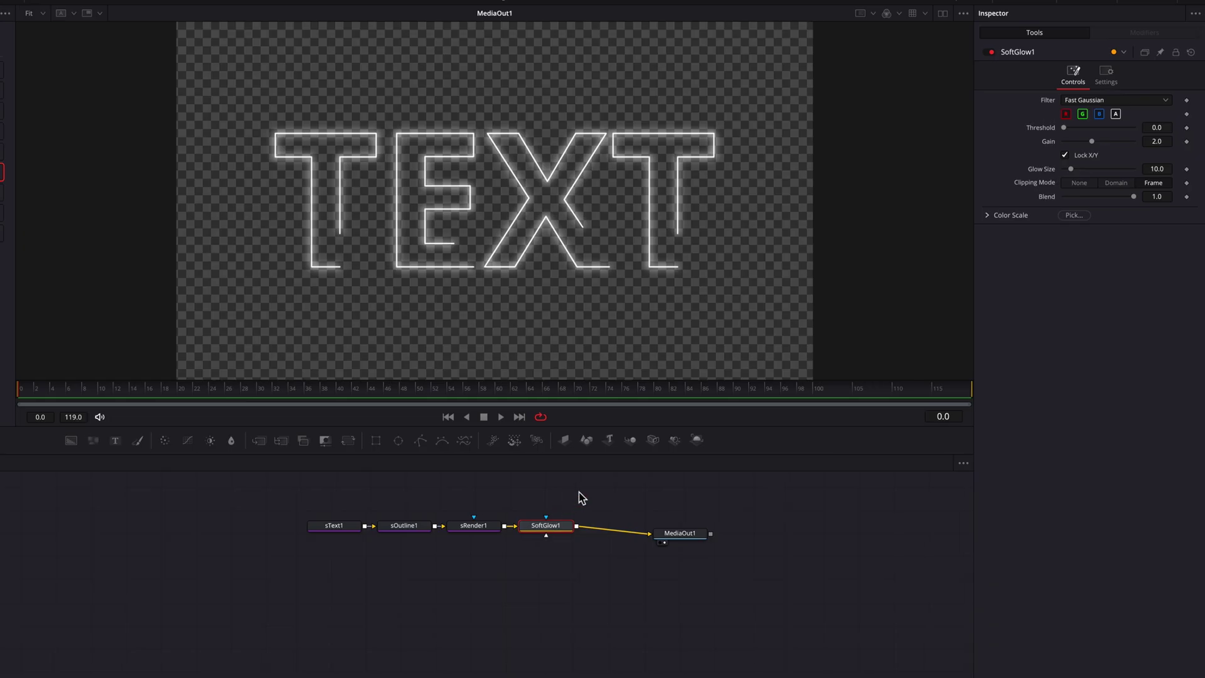
Step: Set SoftGlow1's Gain to about 2.67 and widen its Glow Size to about 22.6
click(1157, 141)
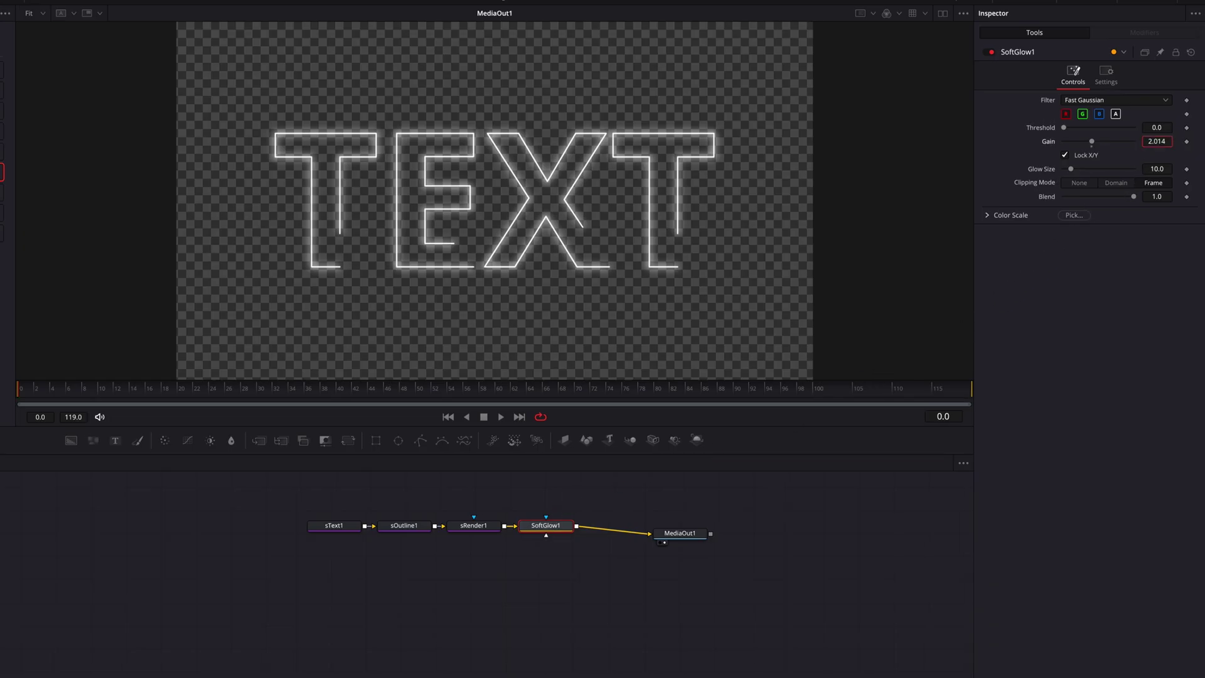
text(2.21)
key(Return)
drag(1157, 141, 1154, 141)
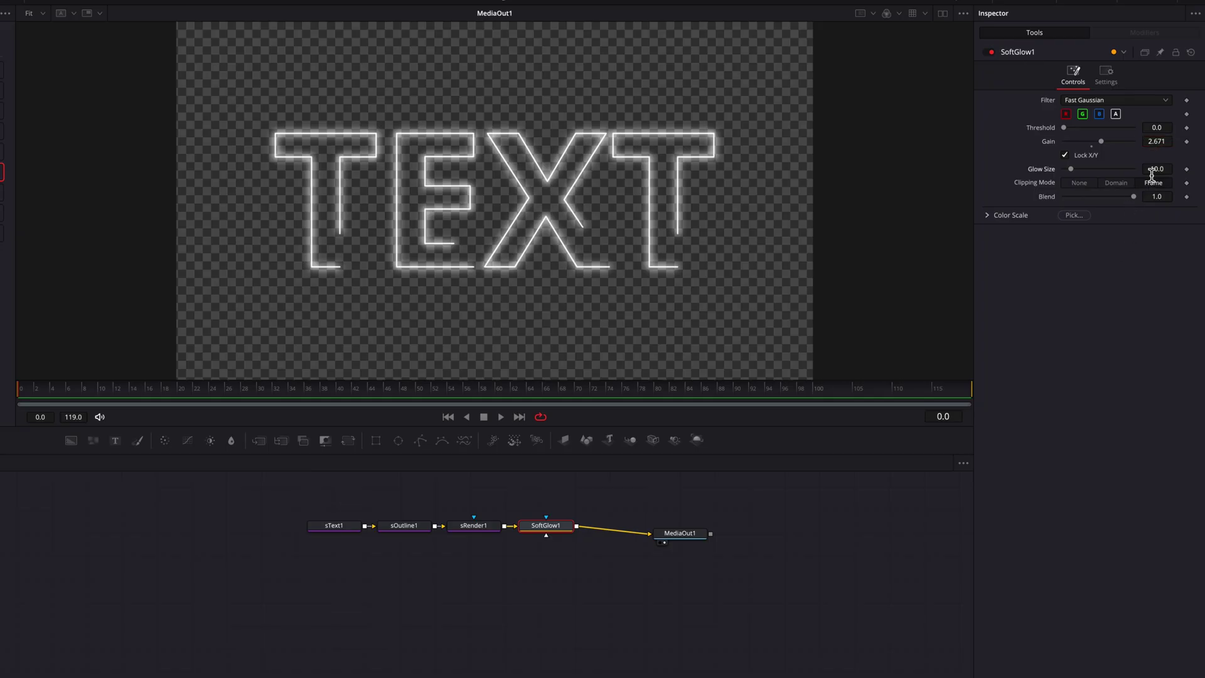
drag(1156, 169, 1170, 169)
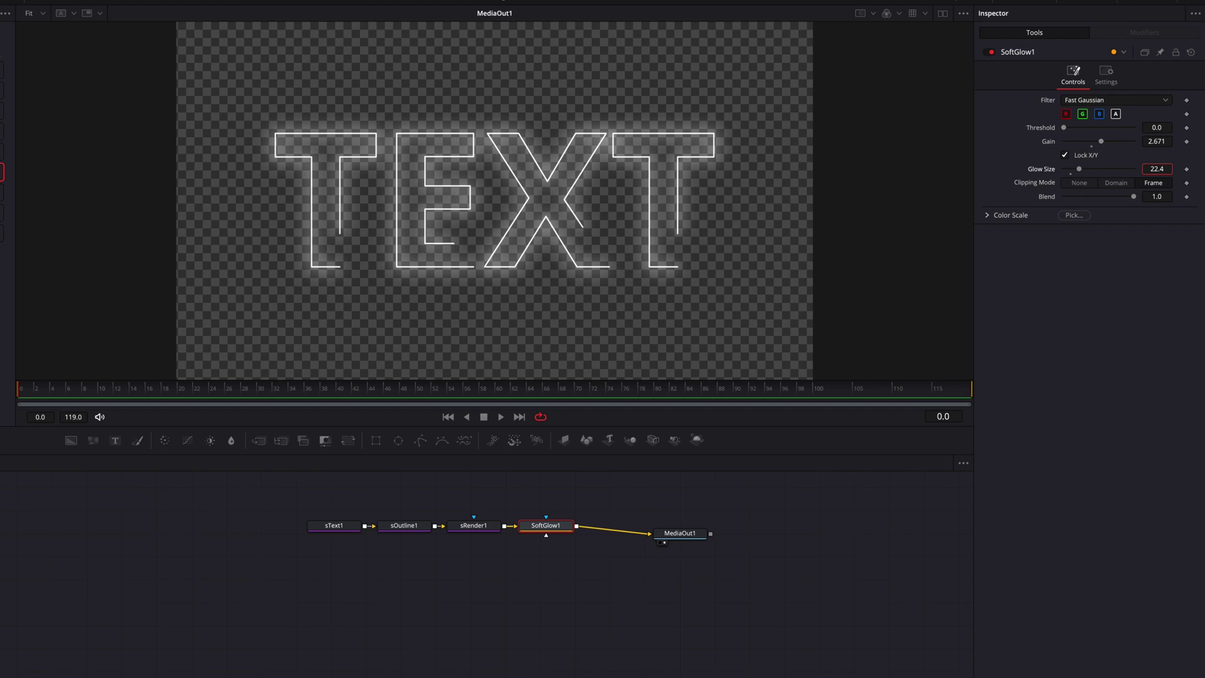
Step: Fine-tune SoftGlow1's size to 22.6 and insert a second Soft Glow before MediaOut1
drag(1157, 169, 1156, 169)
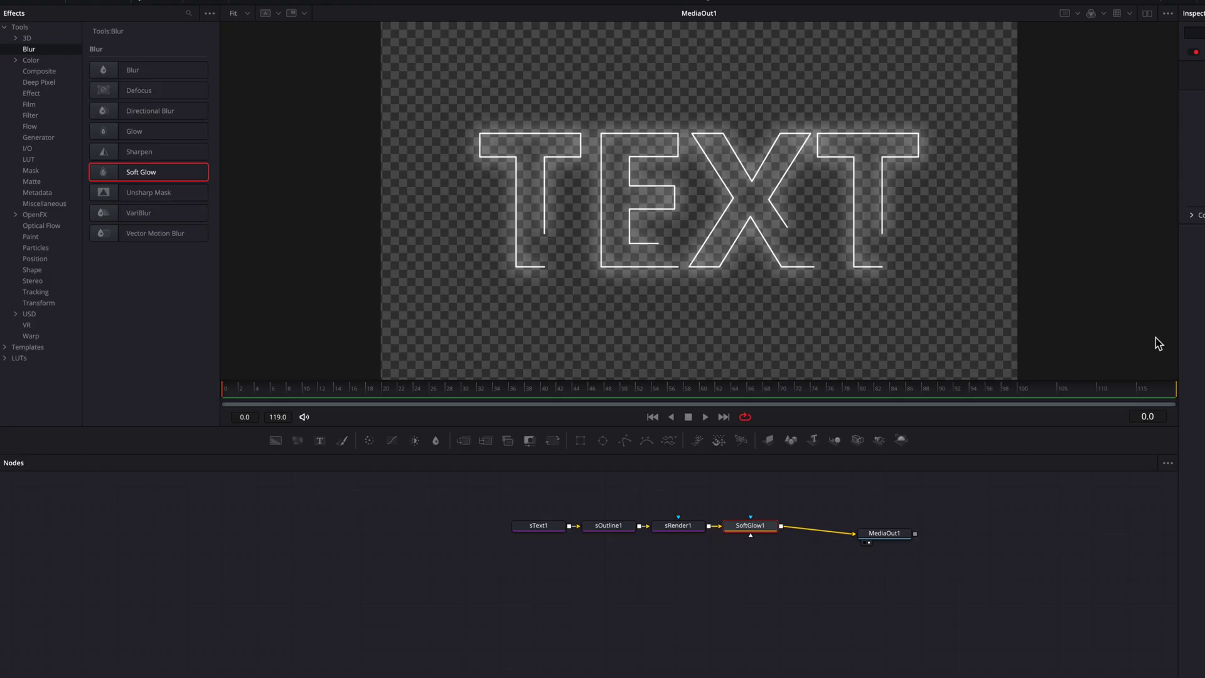
drag(865, 481, 822, 535)
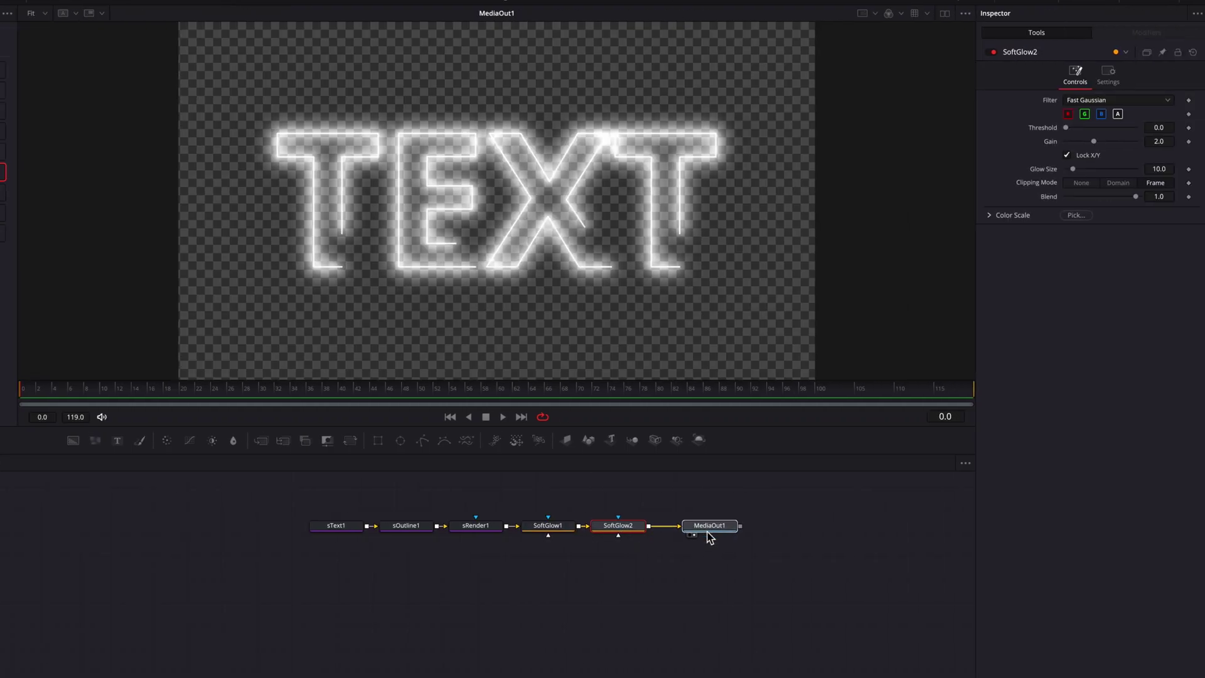
drag(709, 536, 721, 536)
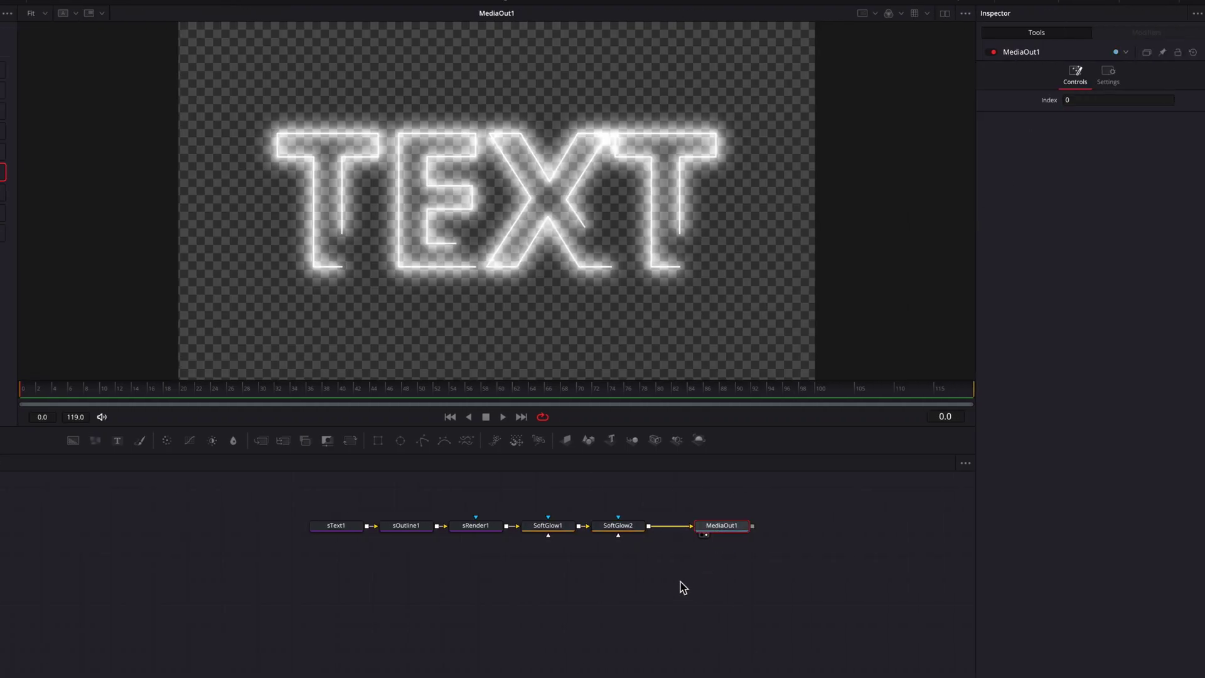
Step: Set SoftGlow2's Gain to 0.362 and Glow Size to 19.8
click(624, 529)
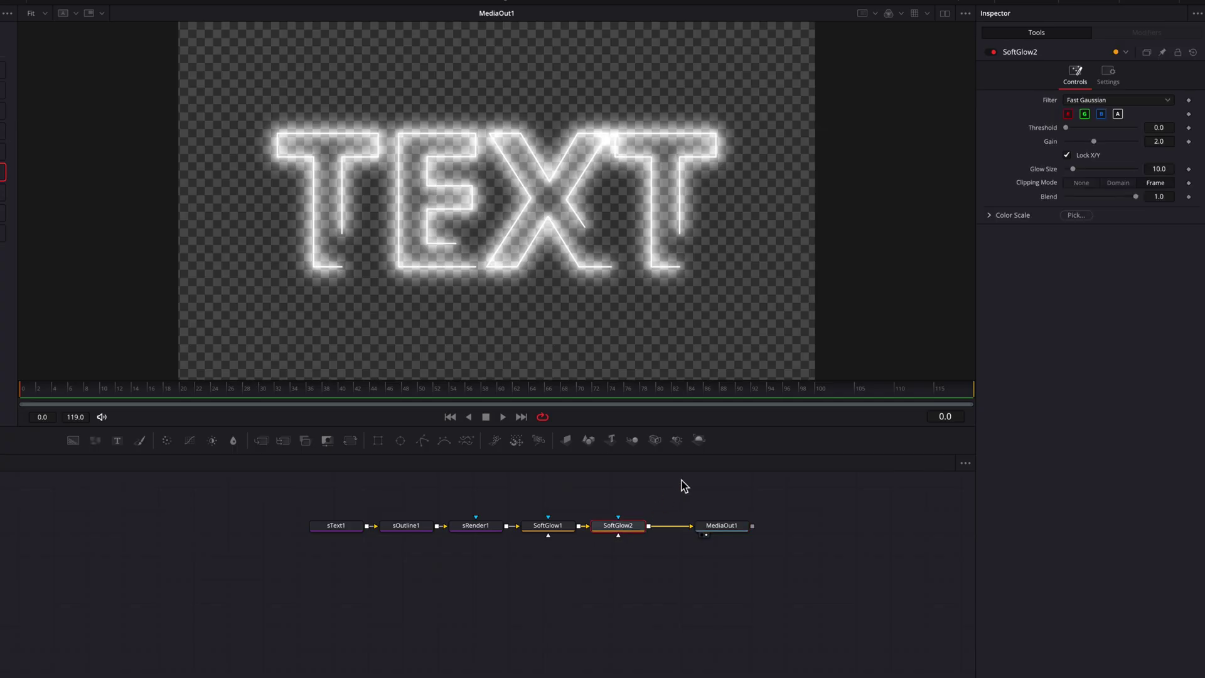
drag(1093, 141, 1070, 142)
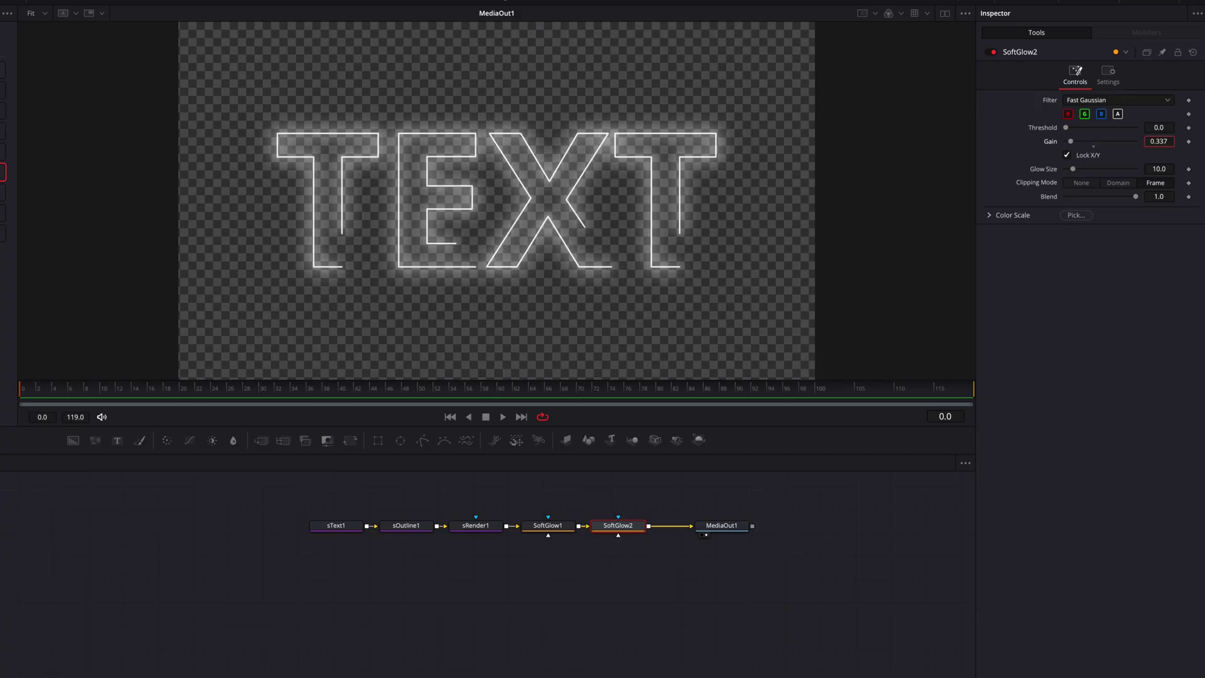
drag(1158, 141, 1097, 308)
drag(1160, 170, 1082, 309)
Step: Add a black Background node and merge the glowing text over it into MediaOut1
drag(334, 488, 556, 536)
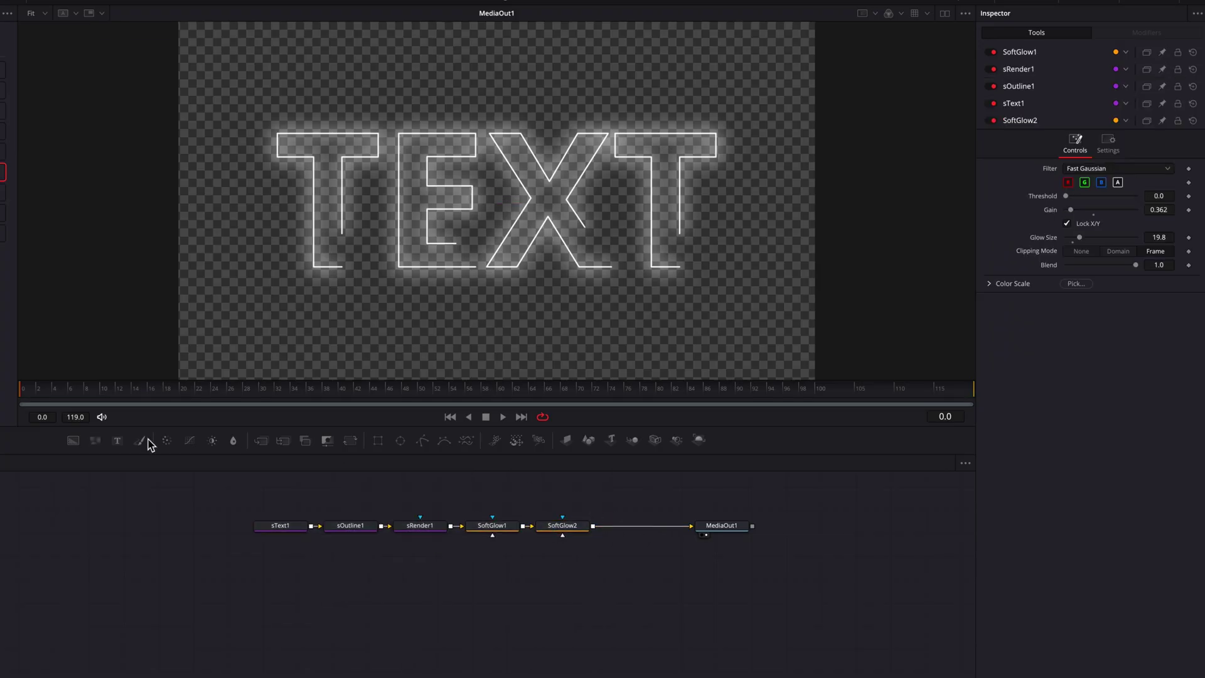
drag(73, 440, 568, 593)
drag(593, 525, 693, 533)
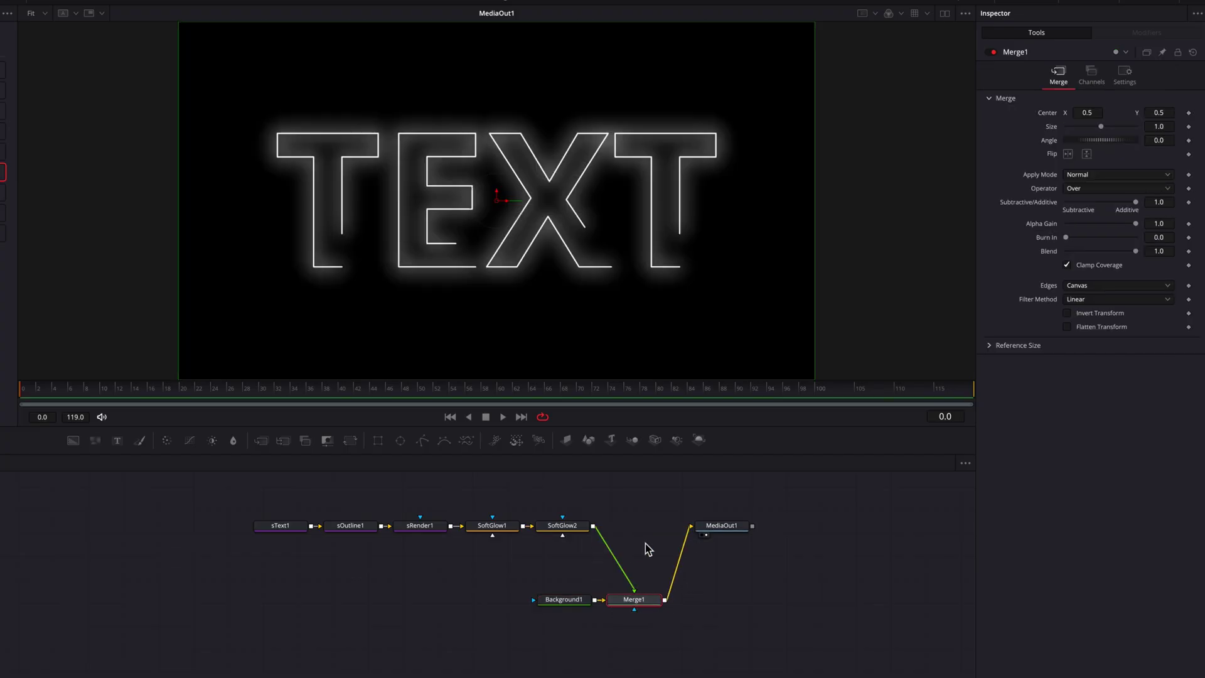
Step: Insert Film Grain after SoftGlow2 with size 1.838, strength 0.5 and roughness 0.2
key(ctrl+7)
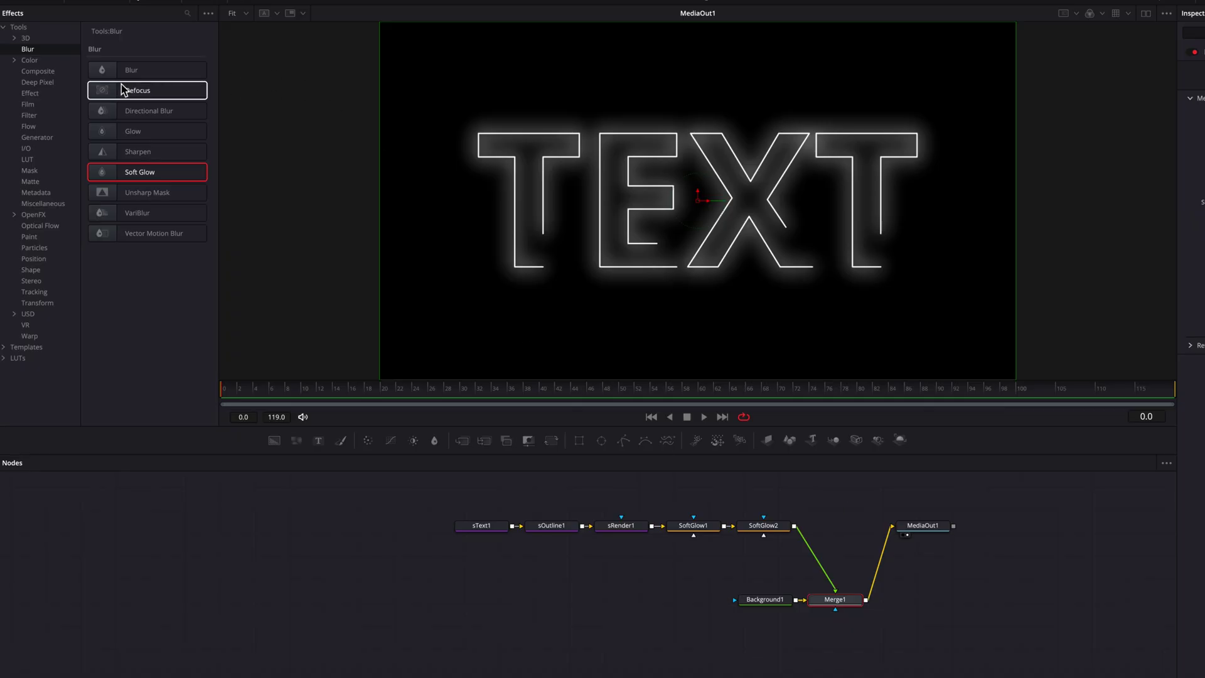
click(58, 94)
click(50, 105)
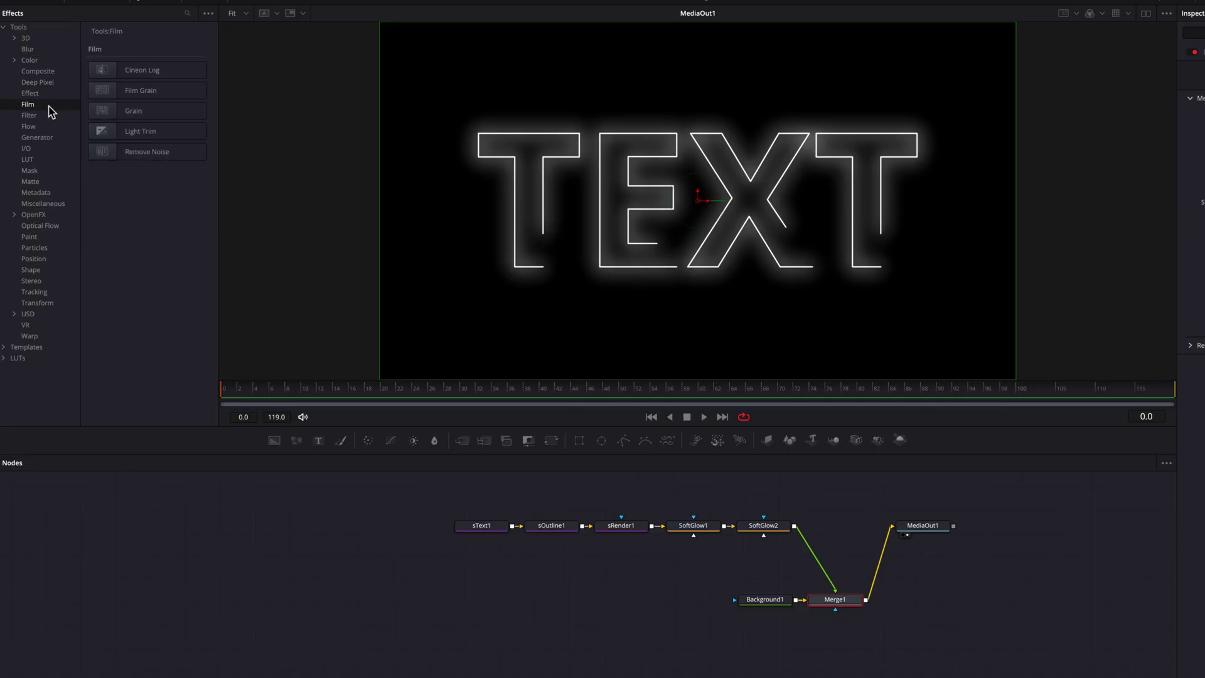
drag(132, 94, 838, 530)
key(ctrl+7)
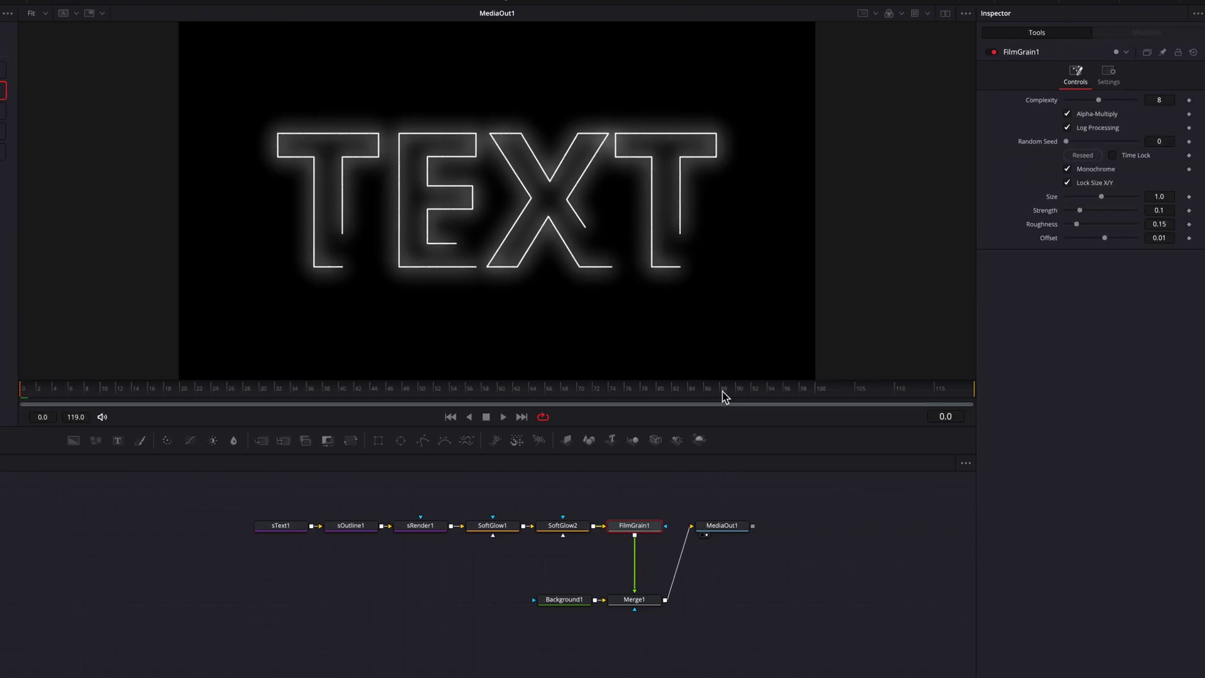
drag(1108, 197, 1161, 224)
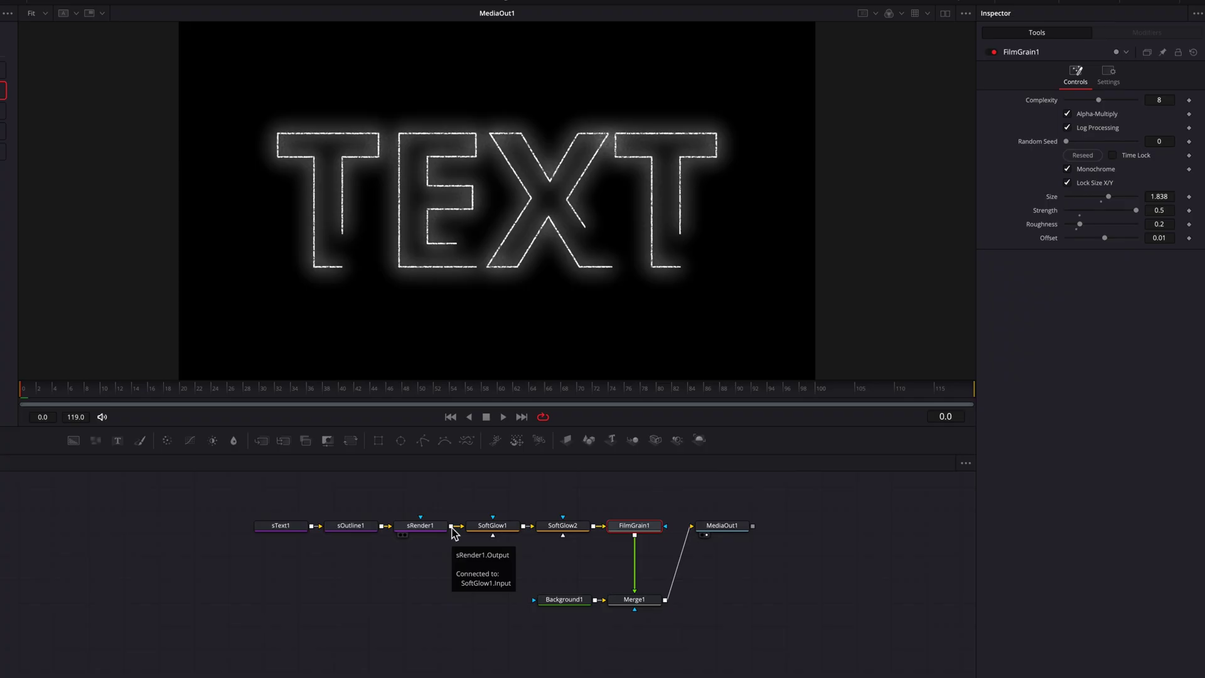
Step: Wire the glow output into FilmGrain1's lower input via Merge2 and inspect Merge2
drag(452, 528, 652, 565)
click(653, 564)
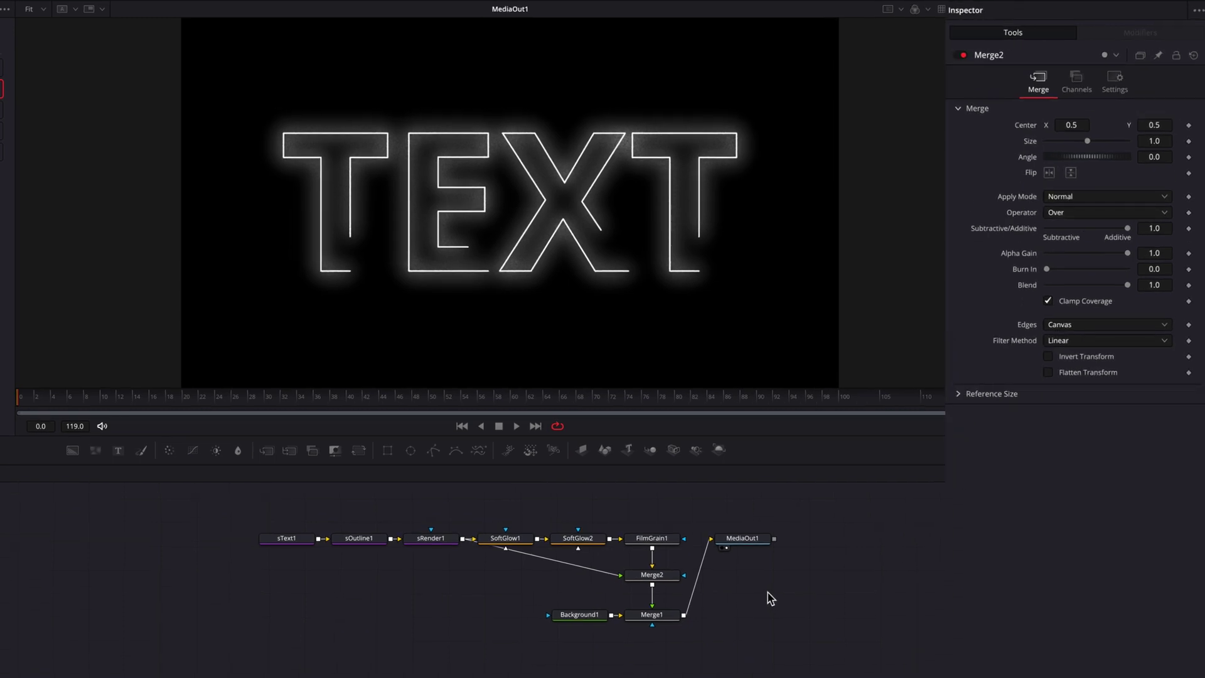
Step: Try a saturated red fill on sText1's Shading colour, then return it to white
click(288, 539)
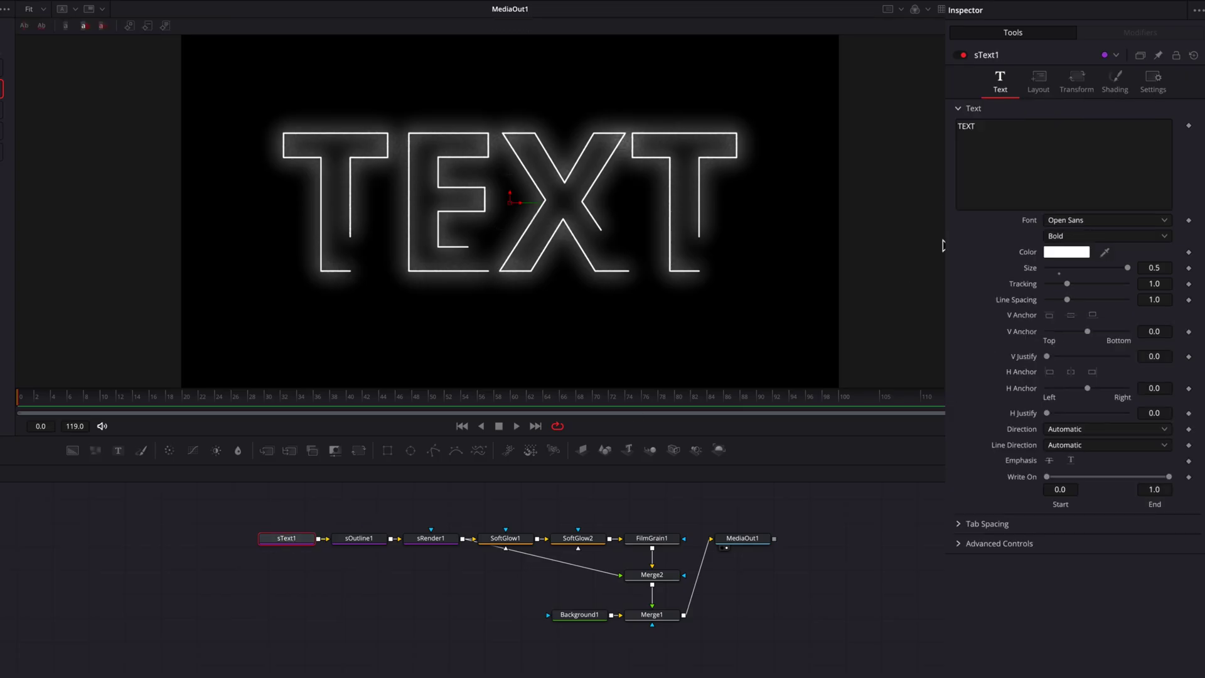
click(1108, 82)
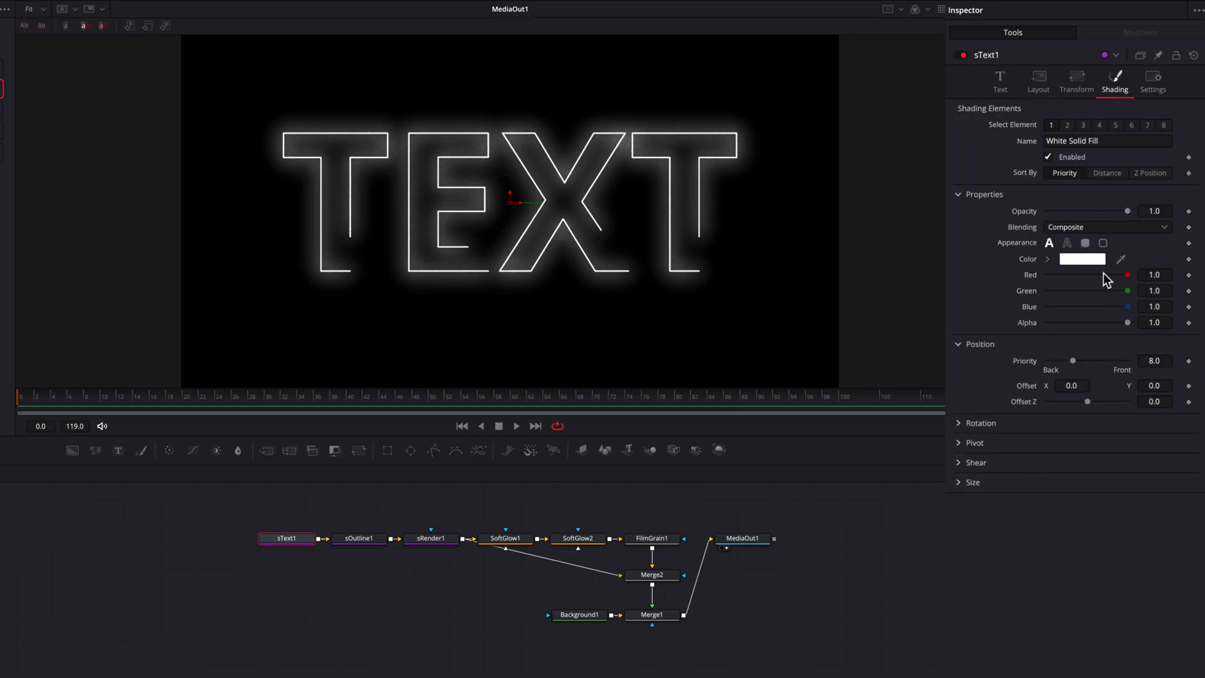
click(1047, 259)
drag(1119, 295, 1196, 291)
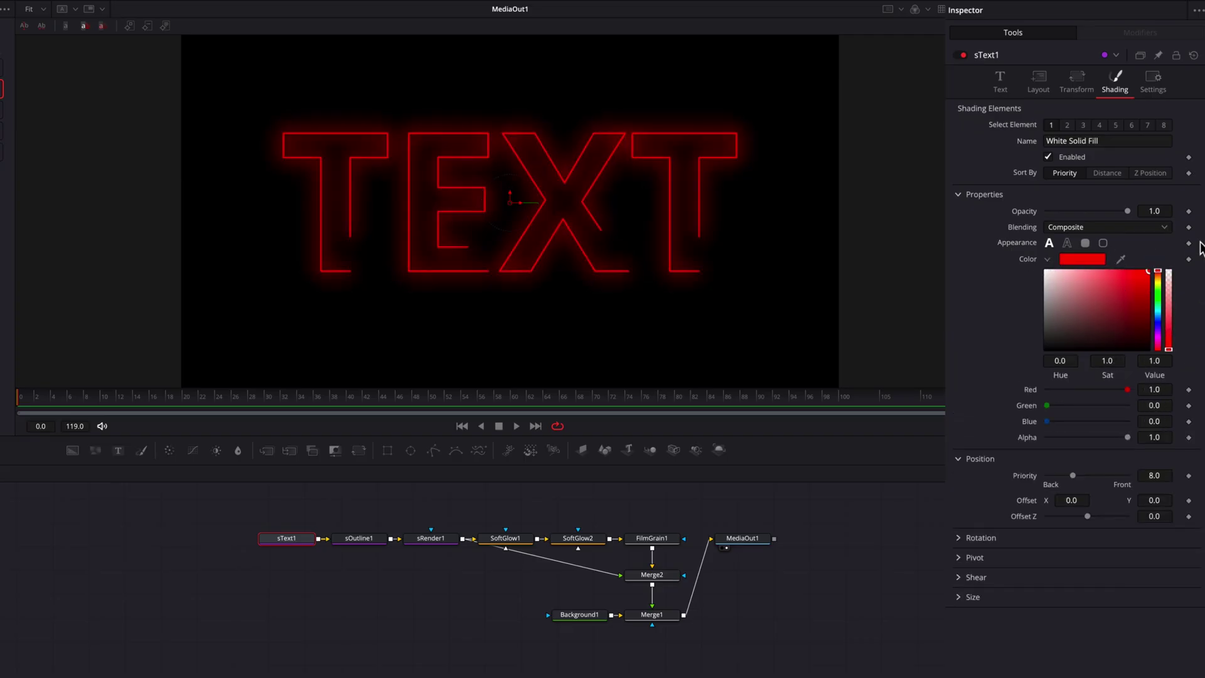
drag(1191, 245, 1015, 251)
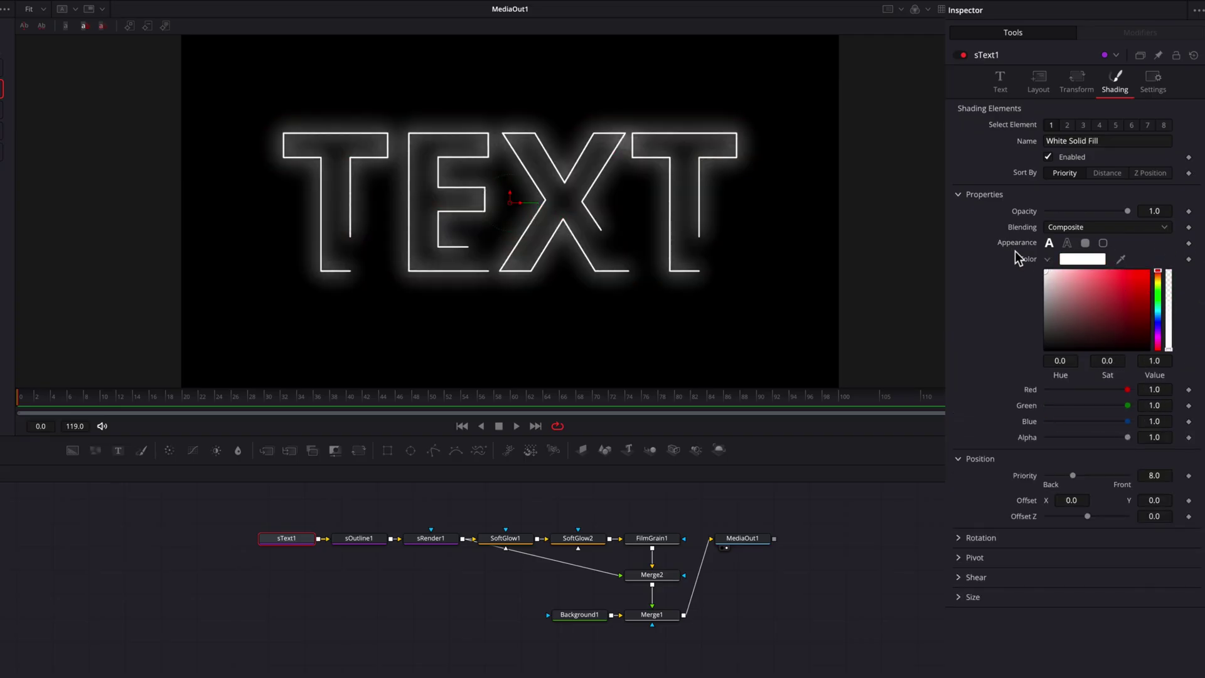
Step: Drive sOutline1's Position with the expression time/119
click(369, 541)
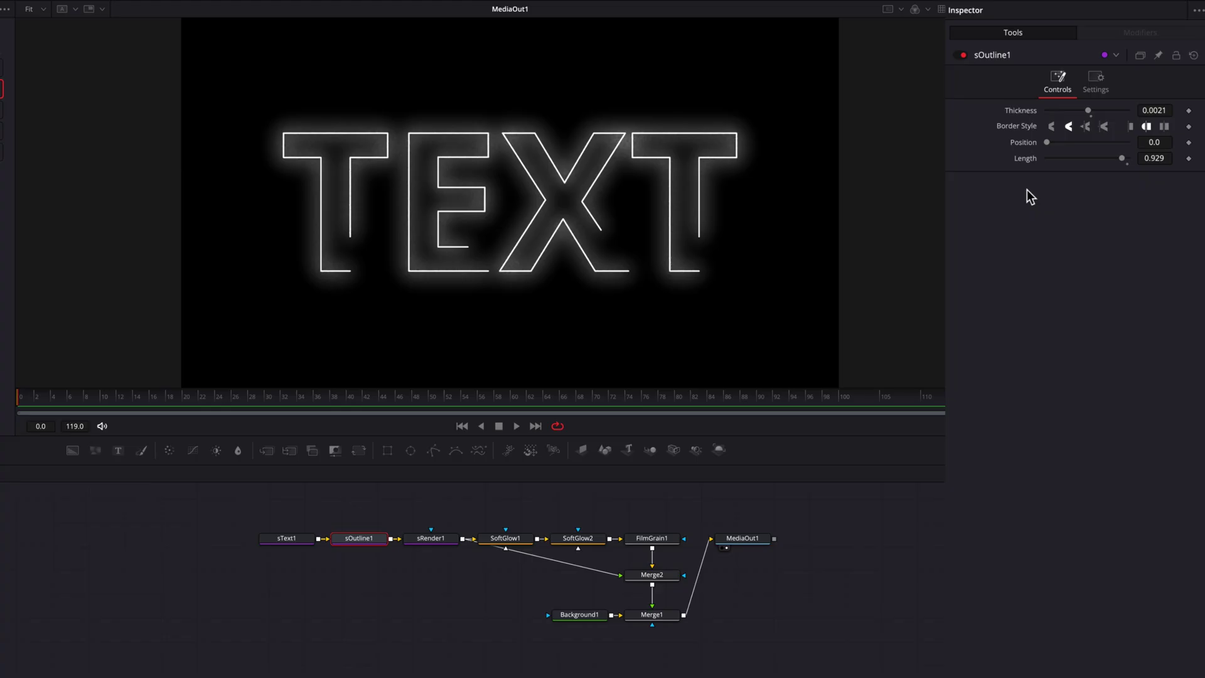
right_click(1024, 143)
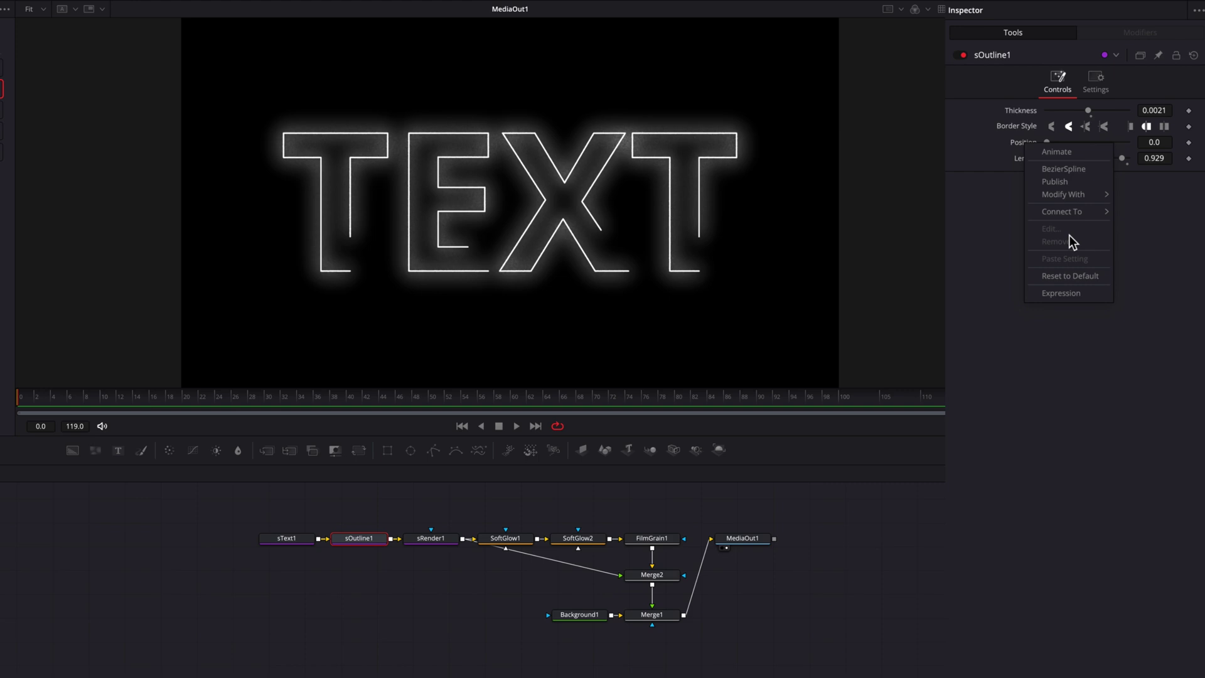
click(1075, 288)
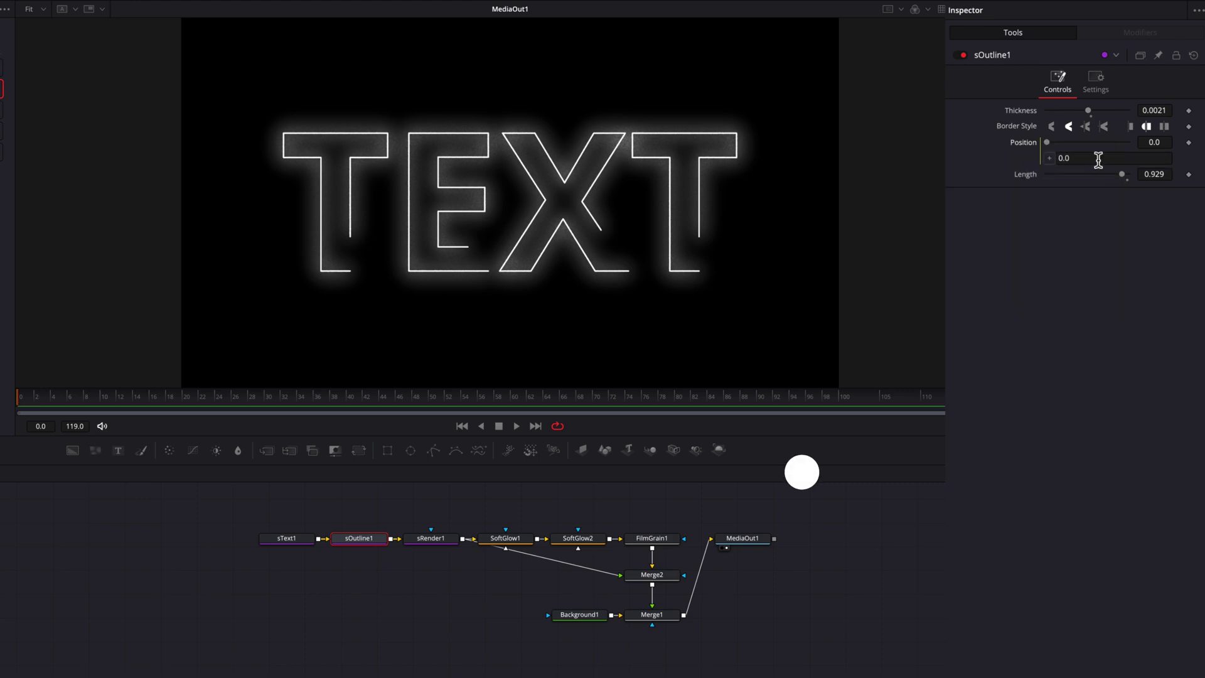
key(BackSpace)
key(BackSpace)
key(BackSpace)
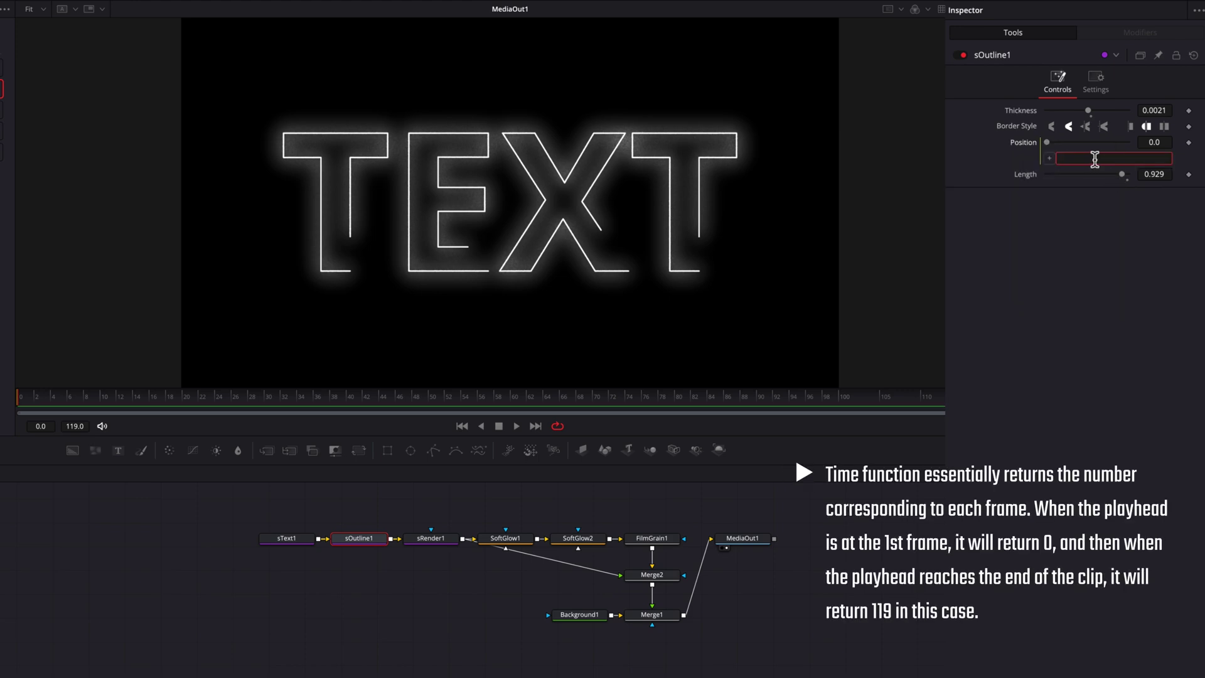
text(time/)
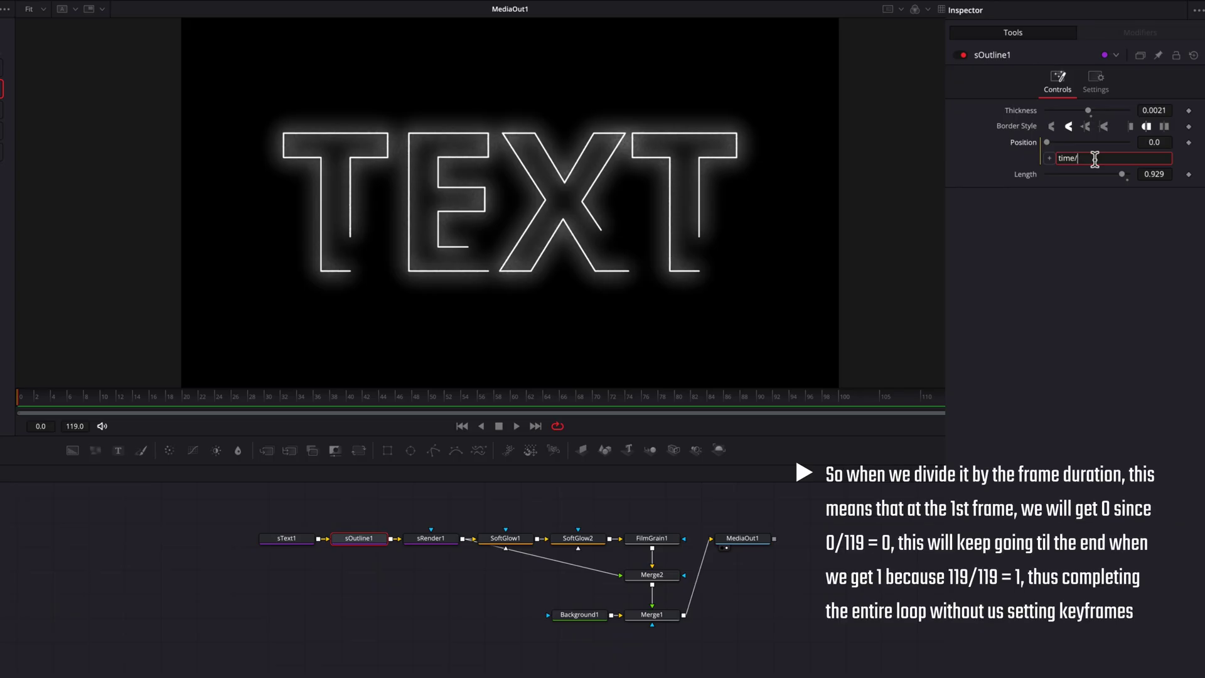
text(119)
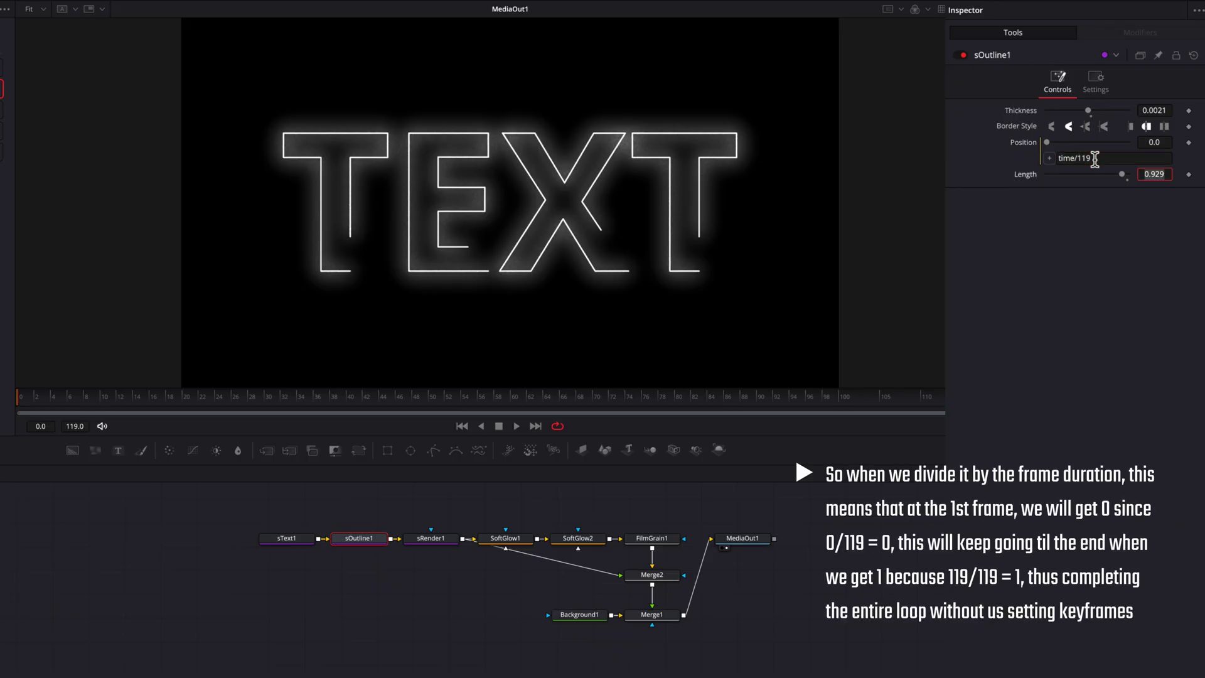
click(1069, 354)
Step: Play the clip to preview the travelling gaps, then return to frame 0
key(space)
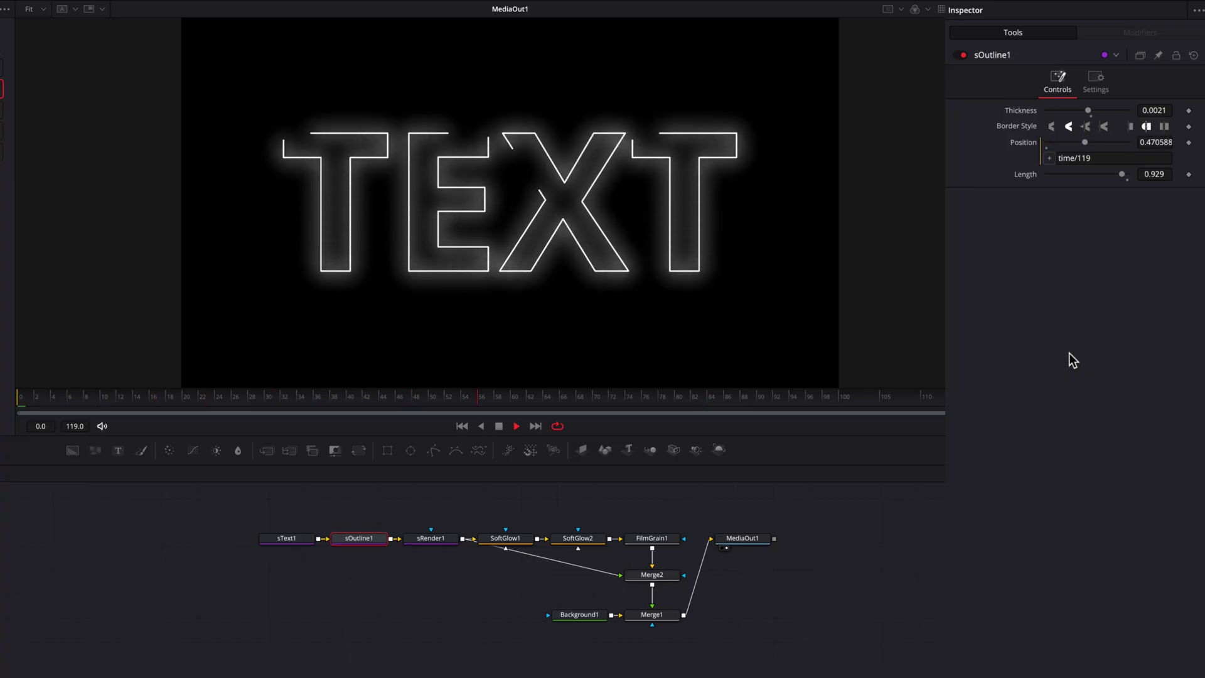
key(space)
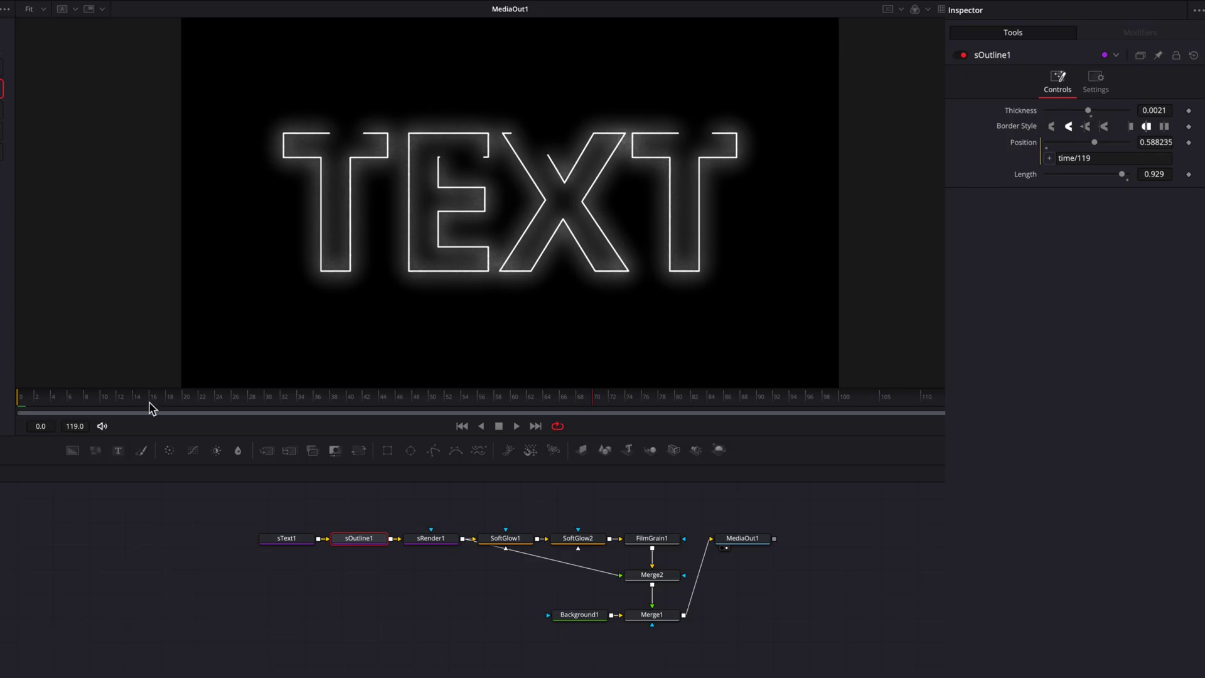
drag(144, 407, 21, 401)
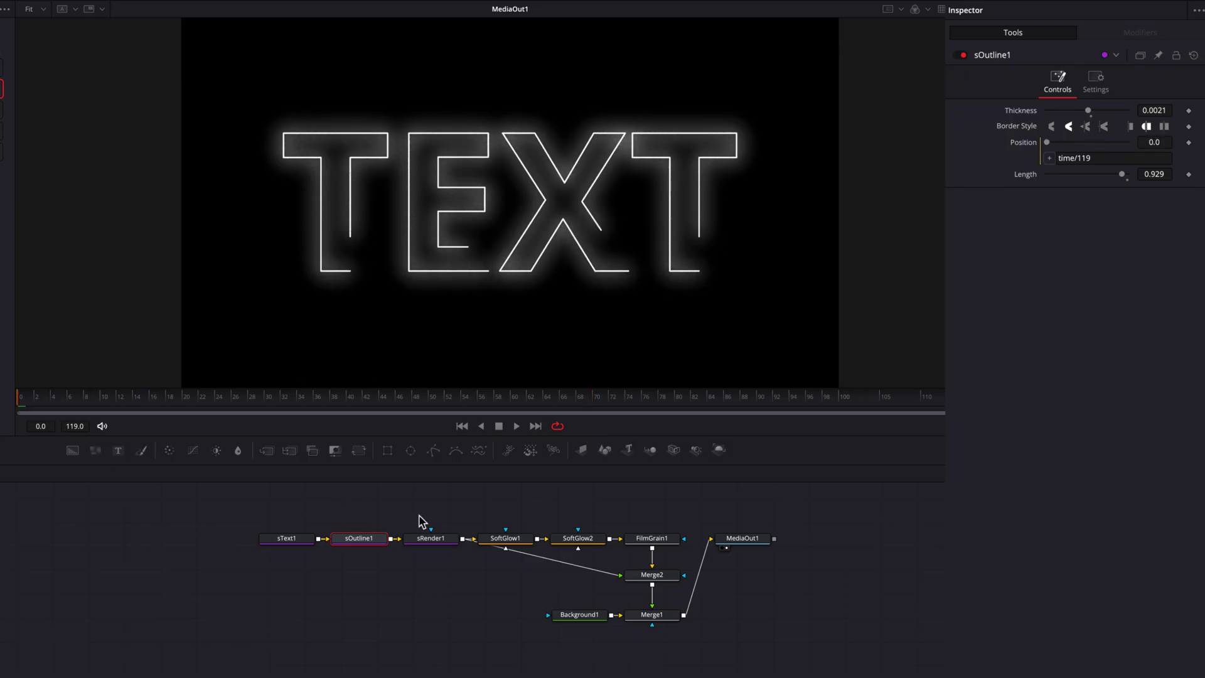
Step: Raise SoftGlow2's Threshold to about 0.764 and attach an expression to it
click(582, 541)
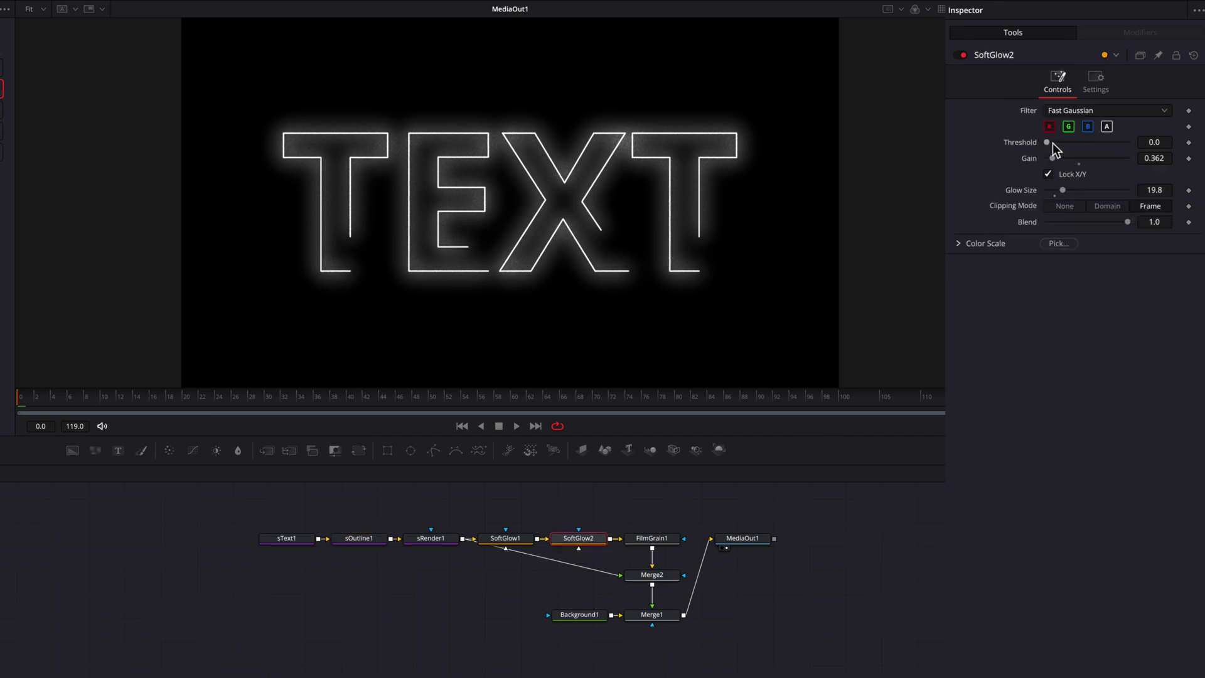
mouse_move(1049, 143)
mouse_down()
mouse_move(1109, 142)
mouse_move(1053, 164)
mouse_move(1157, 157)
mouse_move(1036, 161)
mouse_move(1172, 158)
mouse_move(1039, 161)
mouse_move(1029, 149)
mouse_up()
right_click(1029, 145)
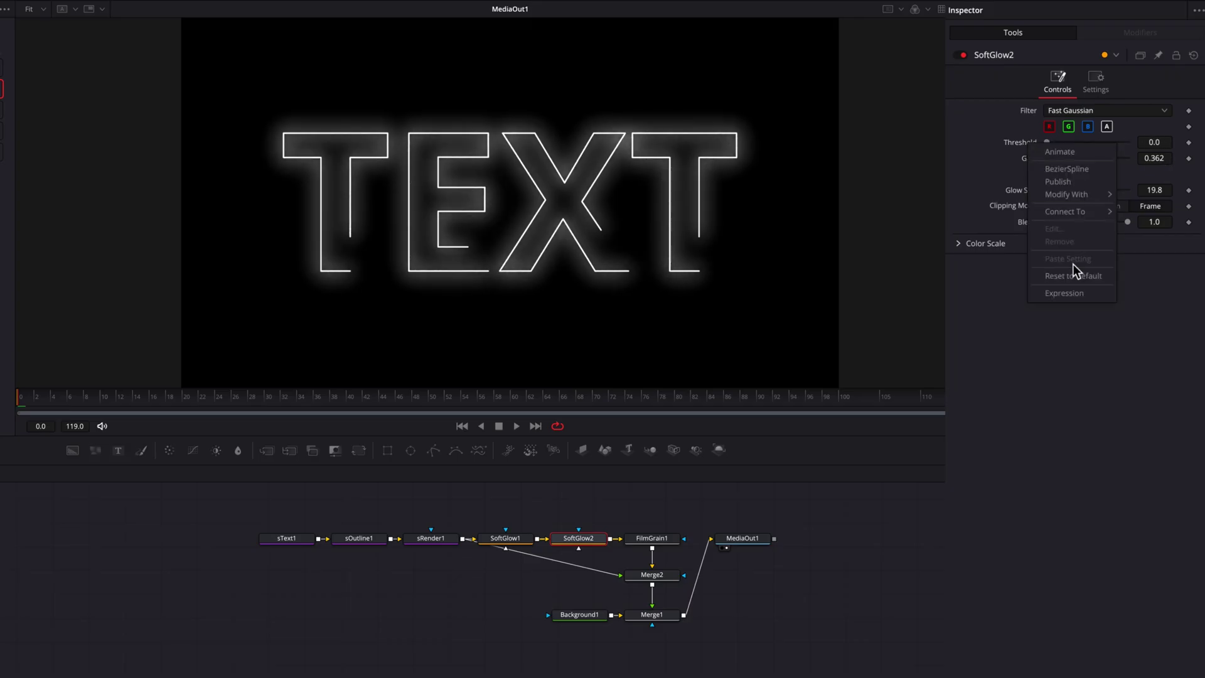
click(1078, 298)
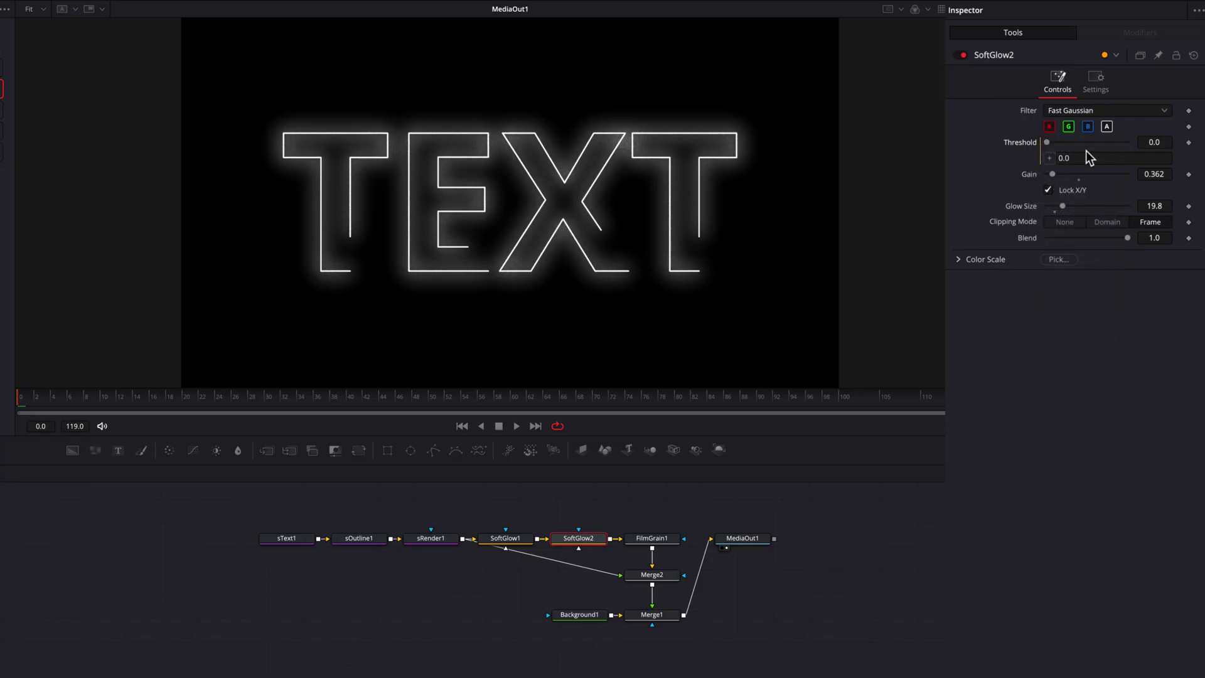
Step: Replace the default 0.0 with the expression random(0,1) and preview the flickering glow
click(1090, 159)
key(BackSpace)
key(BackSpace)
key(BackSpace)
text(r)
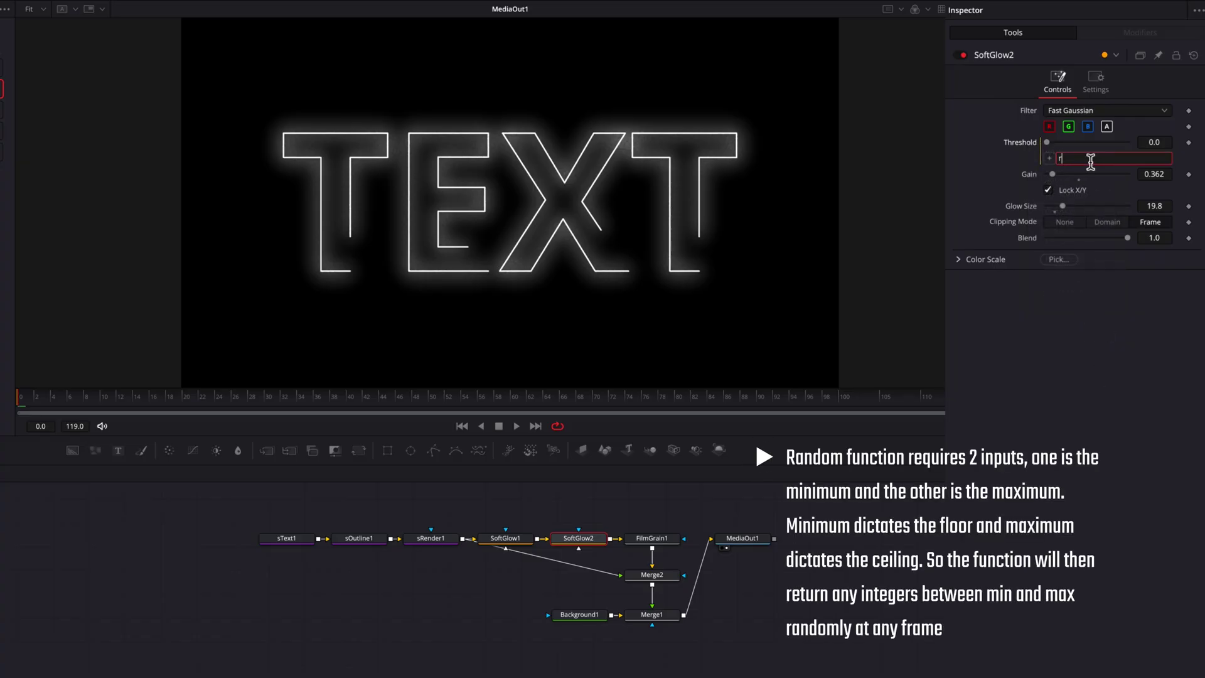
text(andom)
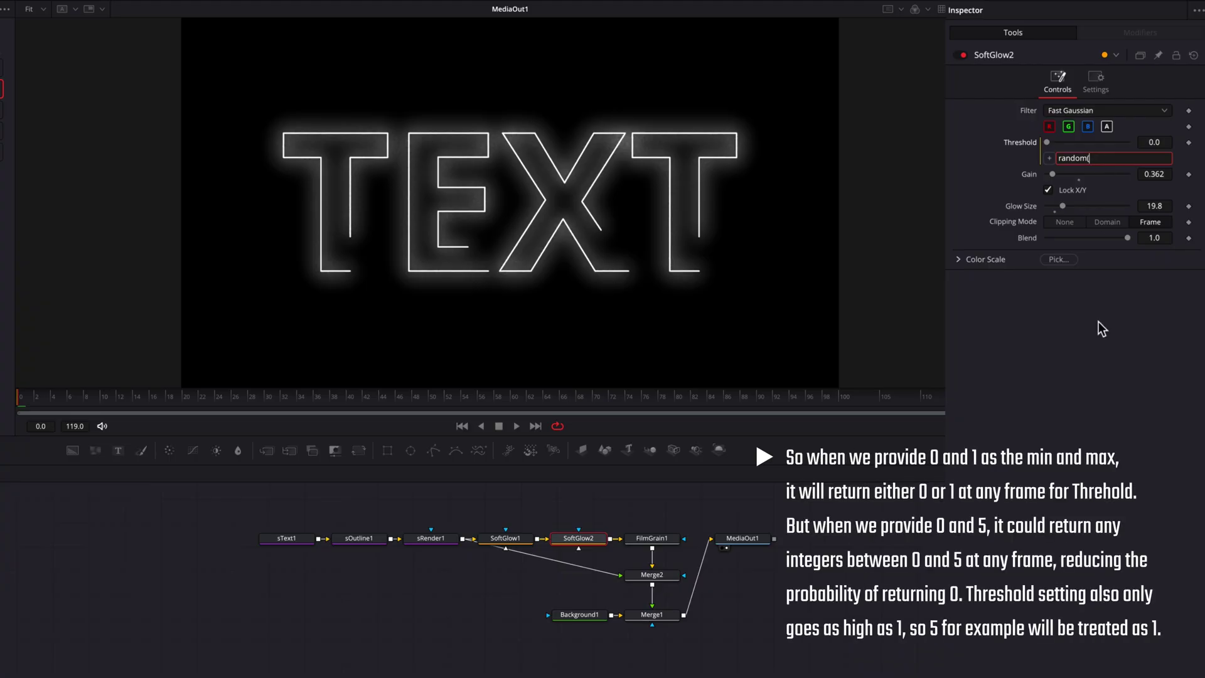
text((0,1))
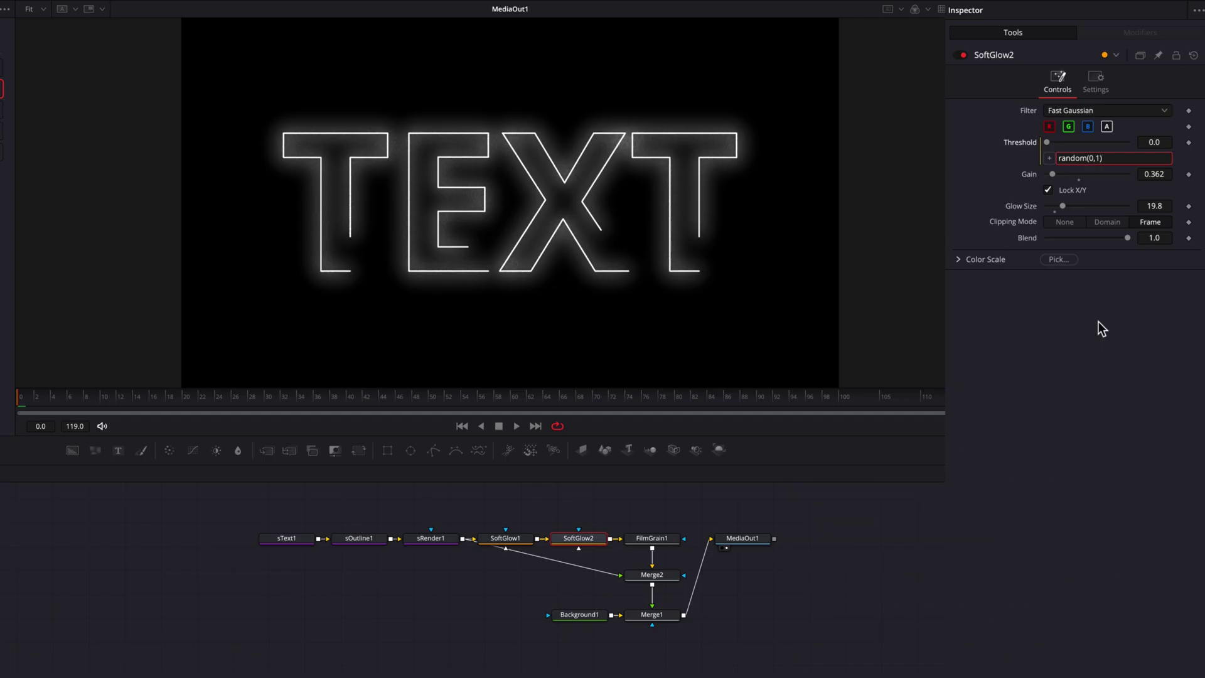
key(Return)
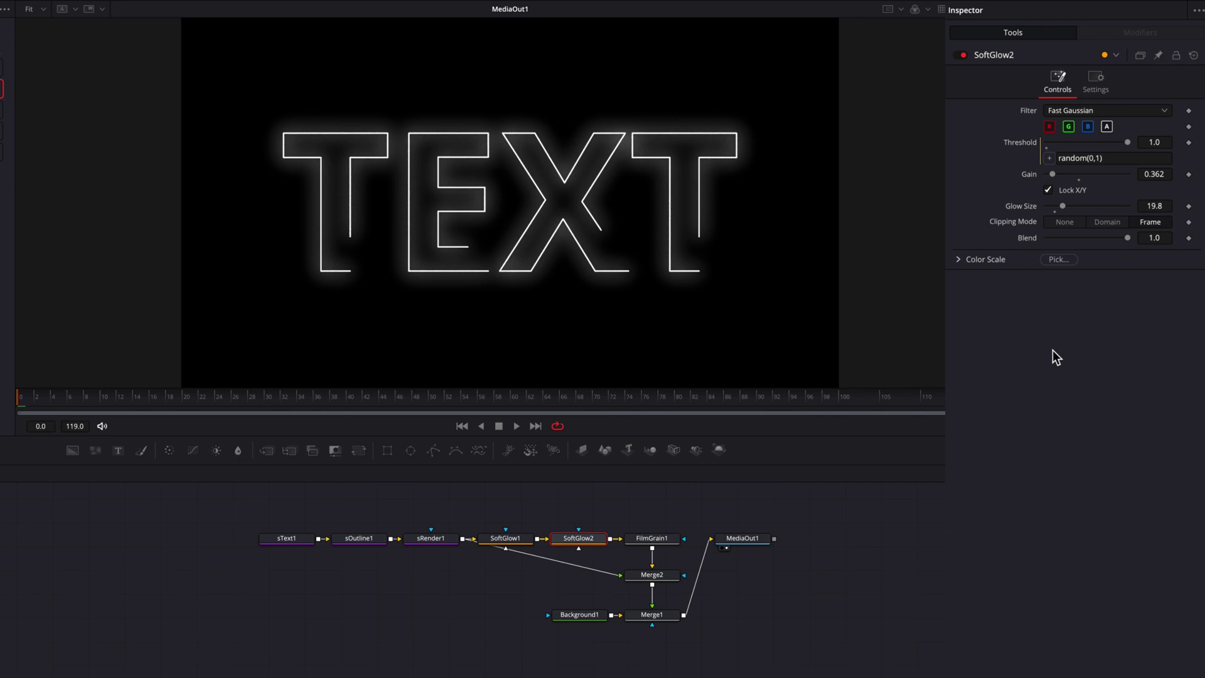
key(space)
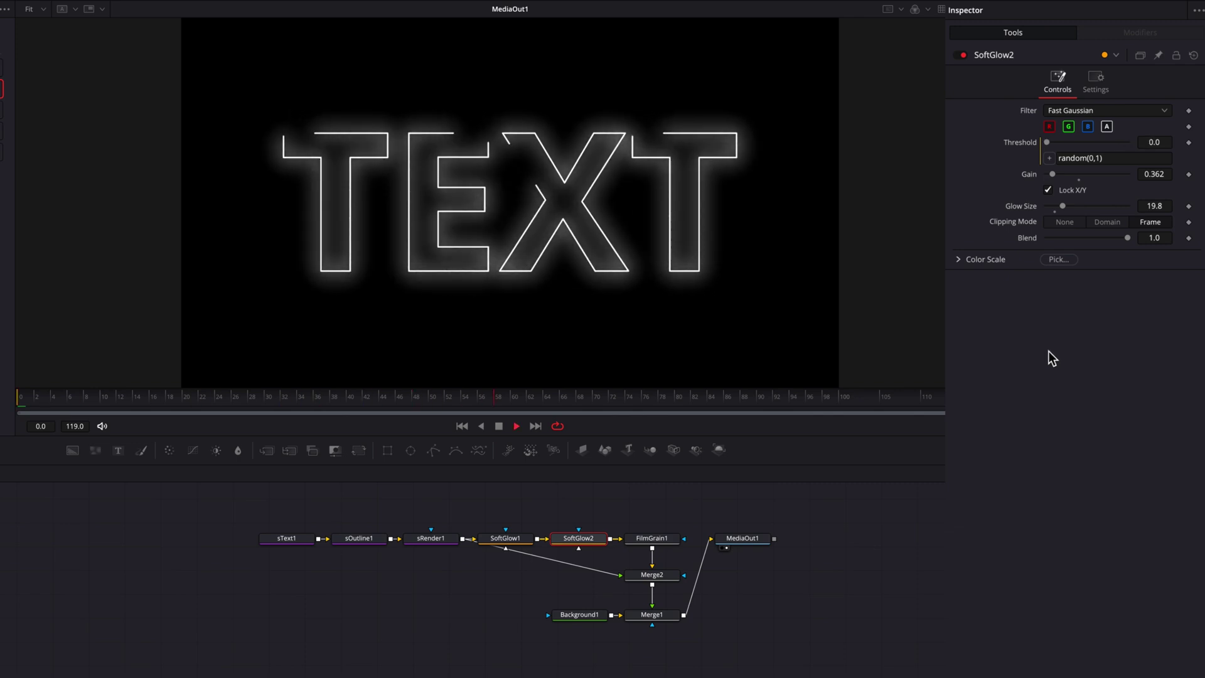
key(space)
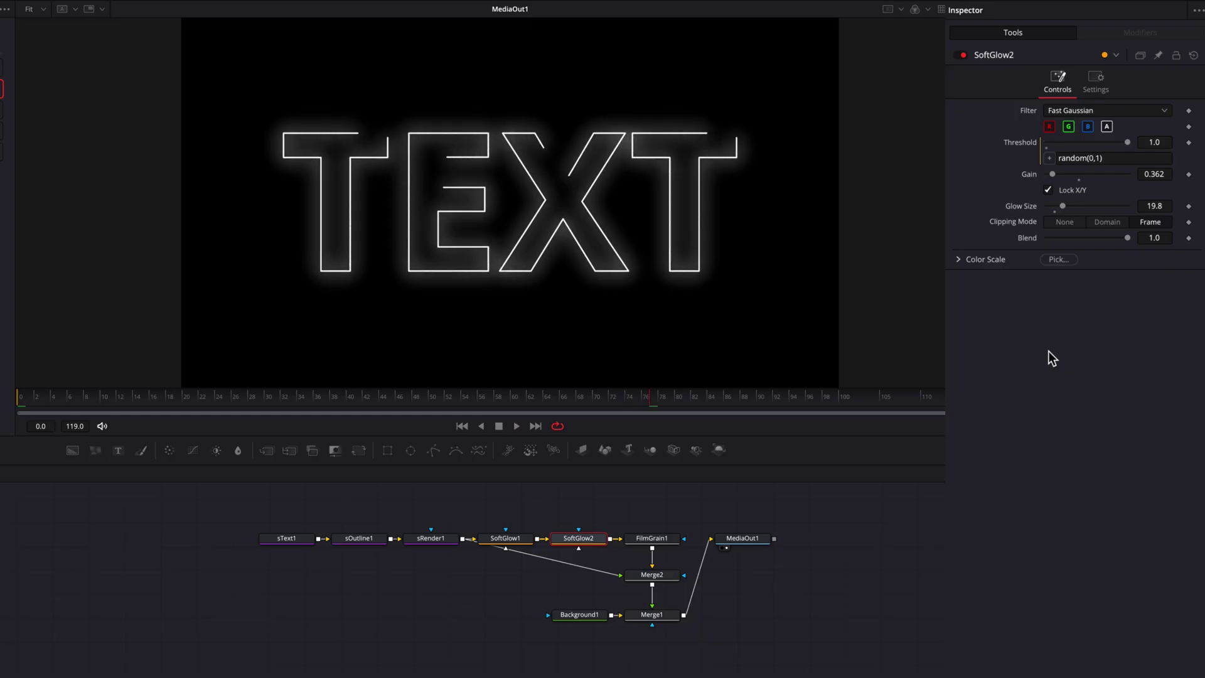
Step: Edit the Threshold expression from random(0,1) to random(0,5) and play to preview the flicker
click(1128, 160)
key(BackSpace)
text(5)
key(Return)
key(space)
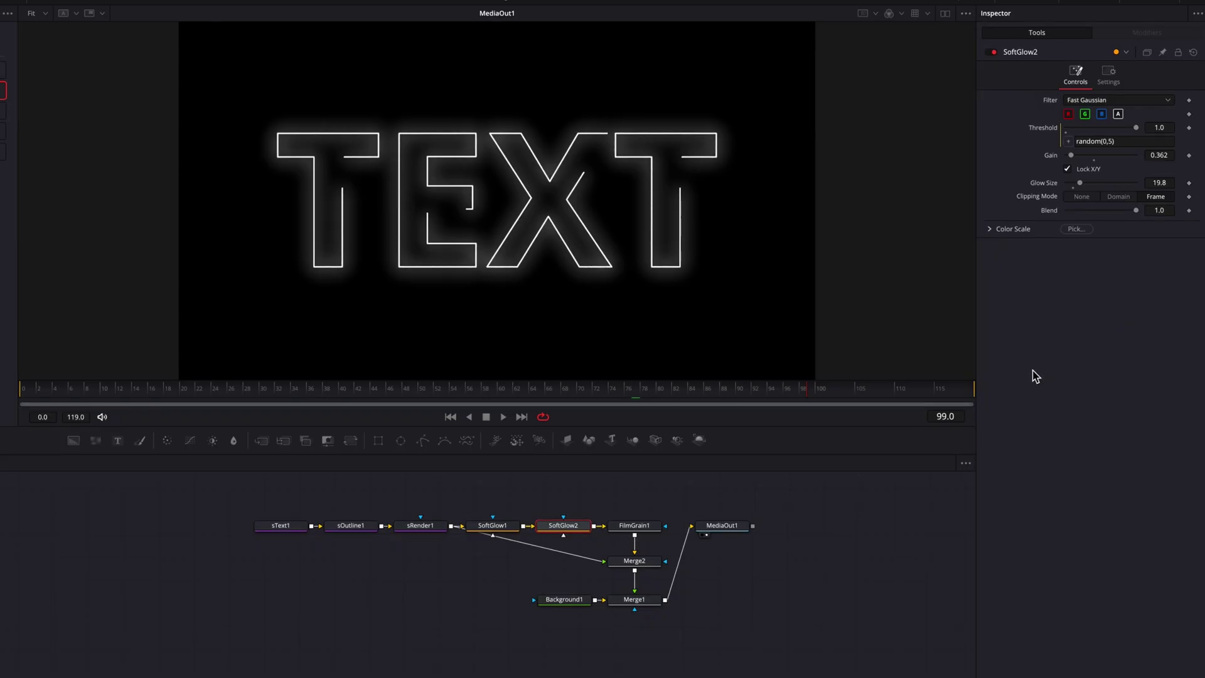
Step: Check FilmGrain1 in playback, enable its Time Lock, and replay to confirm the fixed grain
click(637, 531)
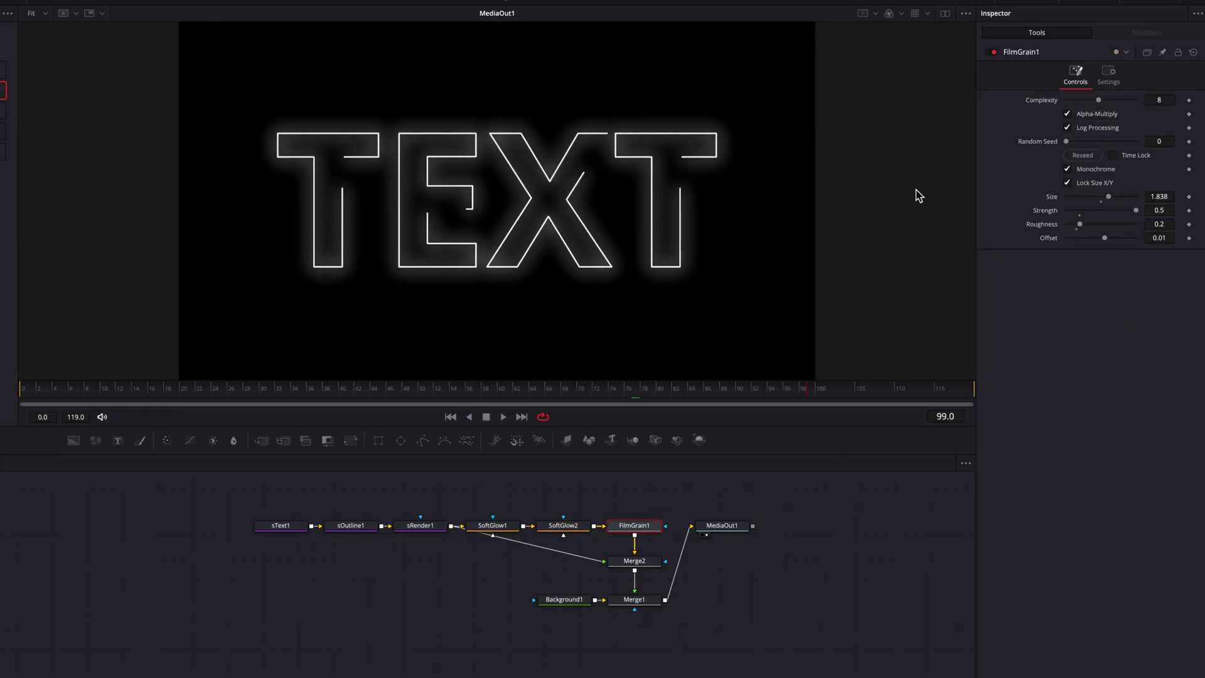
key(space)
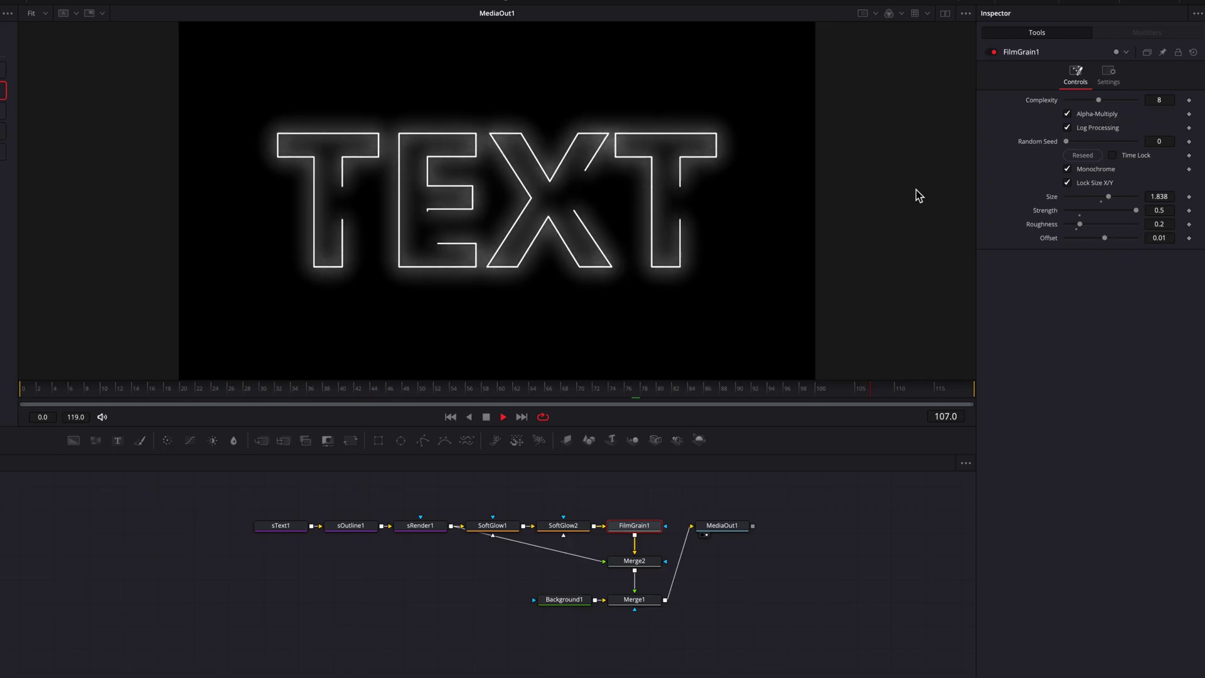
key(space)
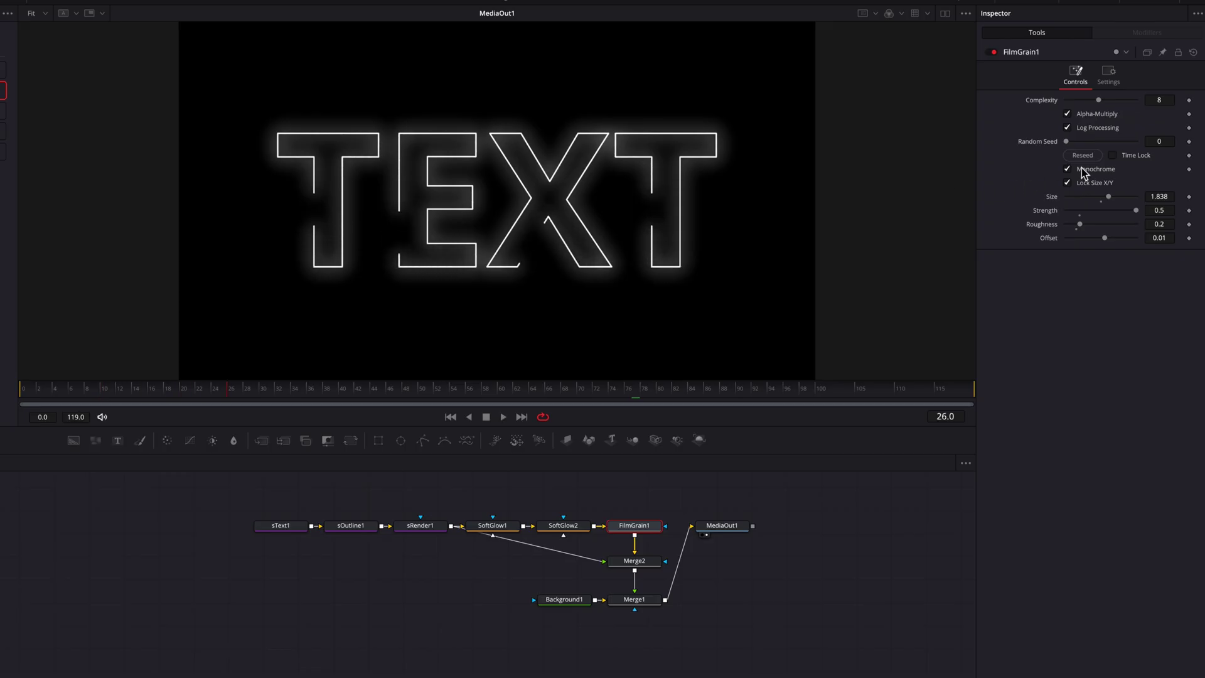
click(1114, 155)
key(space)
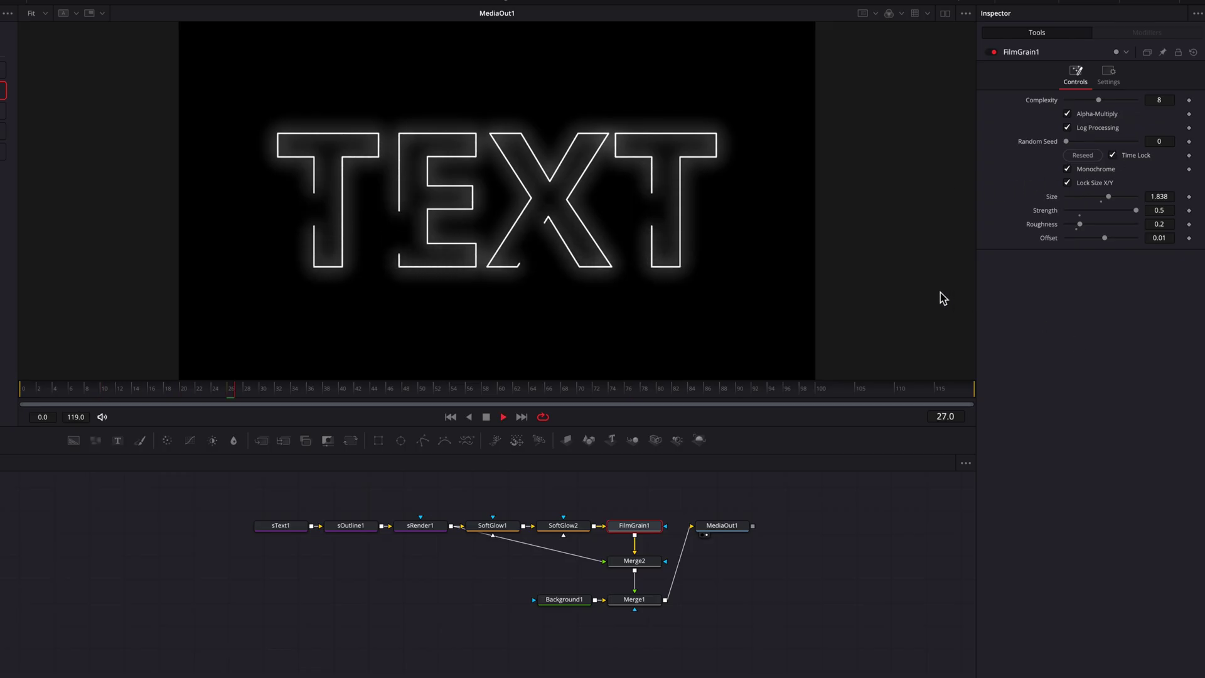